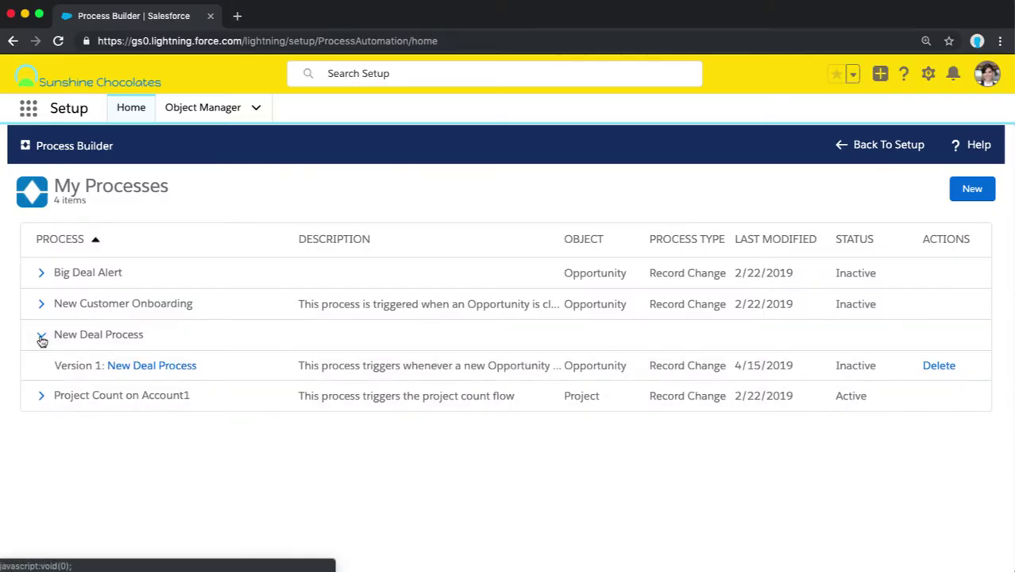
# Examine the New Deal Process: its Opportunity trigger and the Upgrade Customer and New Customer criteria, and return to the process list
pyautogui.click(142, 371)
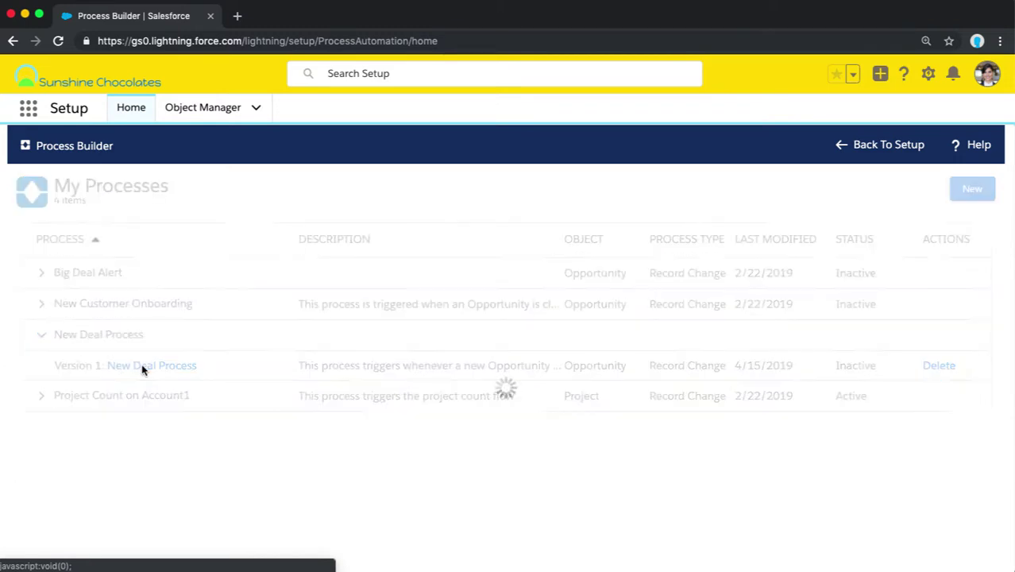
pyautogui.scroll(-3, 472, 317)
pyautogui.scroll(2, 472, 317)
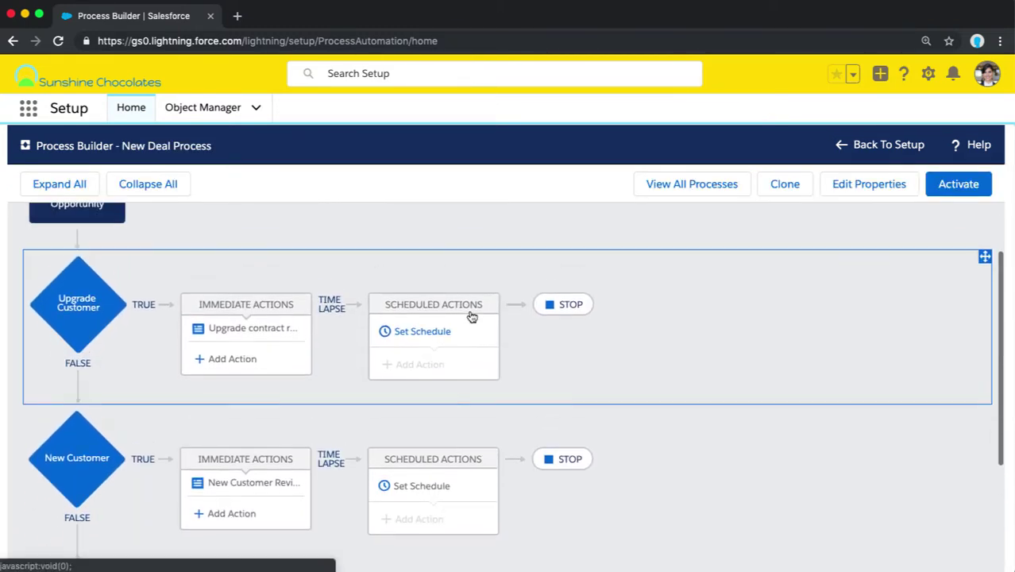
pyautogui.click(115, 242)
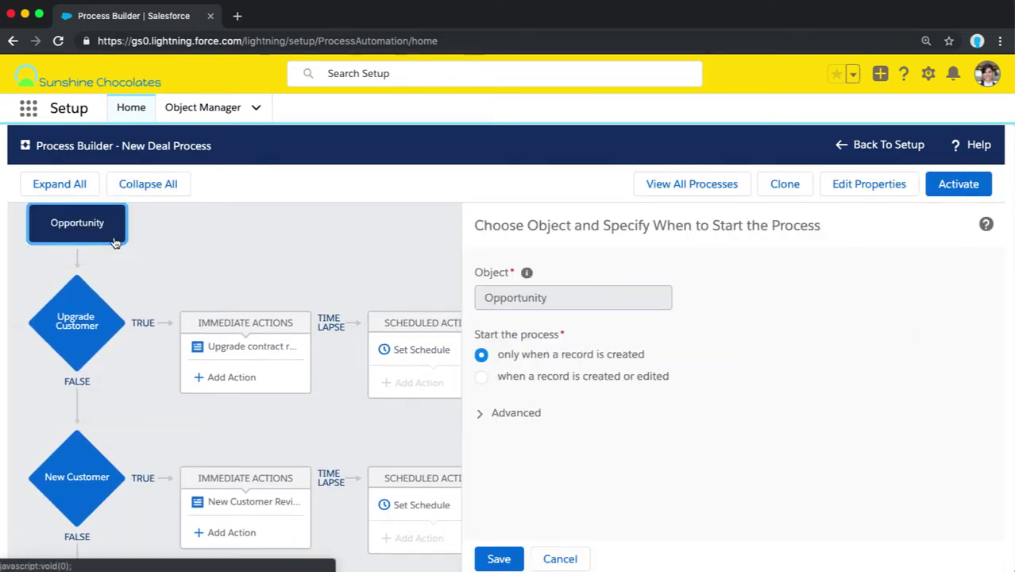
pyautogui.click(92, 347)
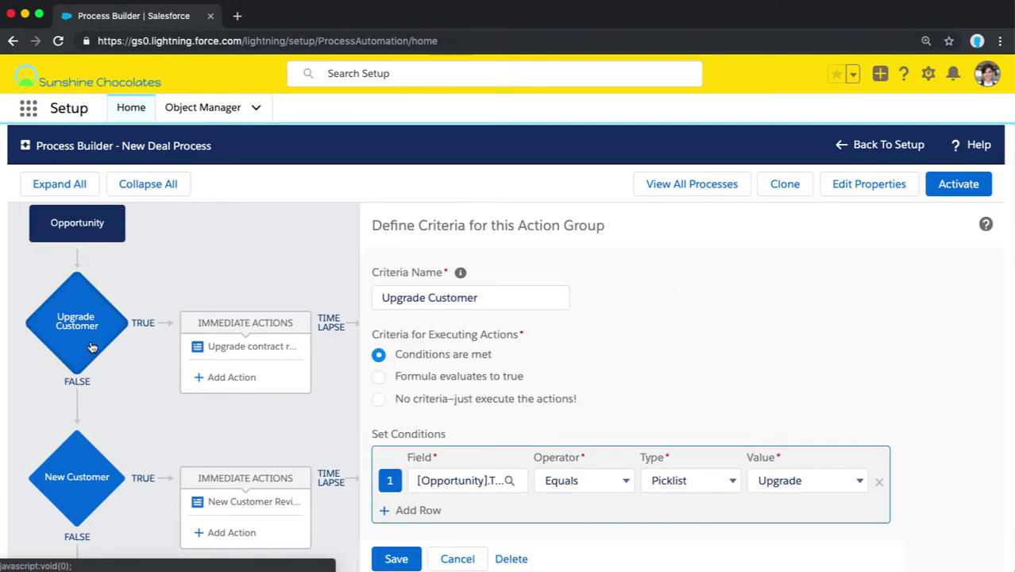
pyautogui.click(76, 459)
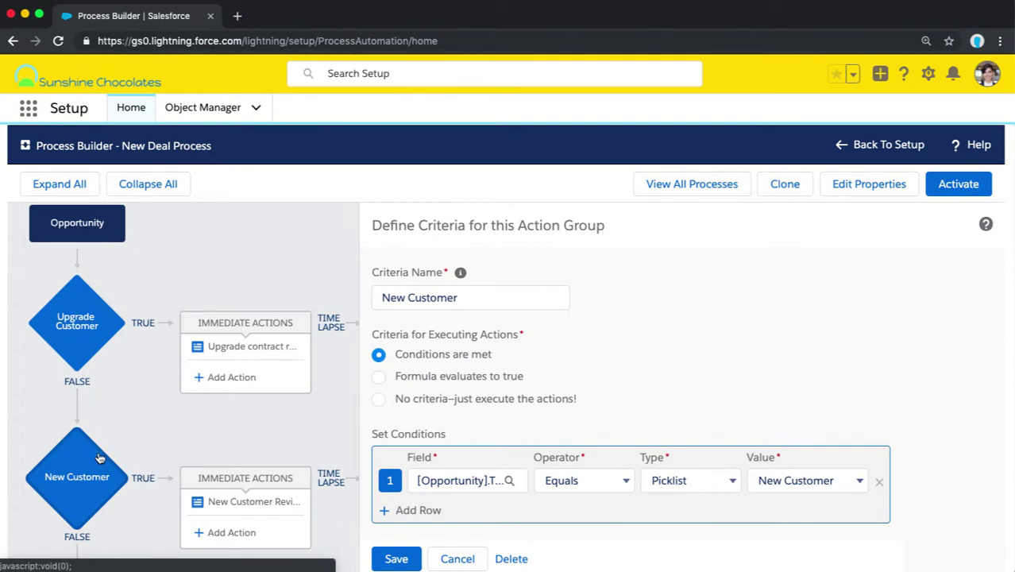
pyautogui.click(702, 193)
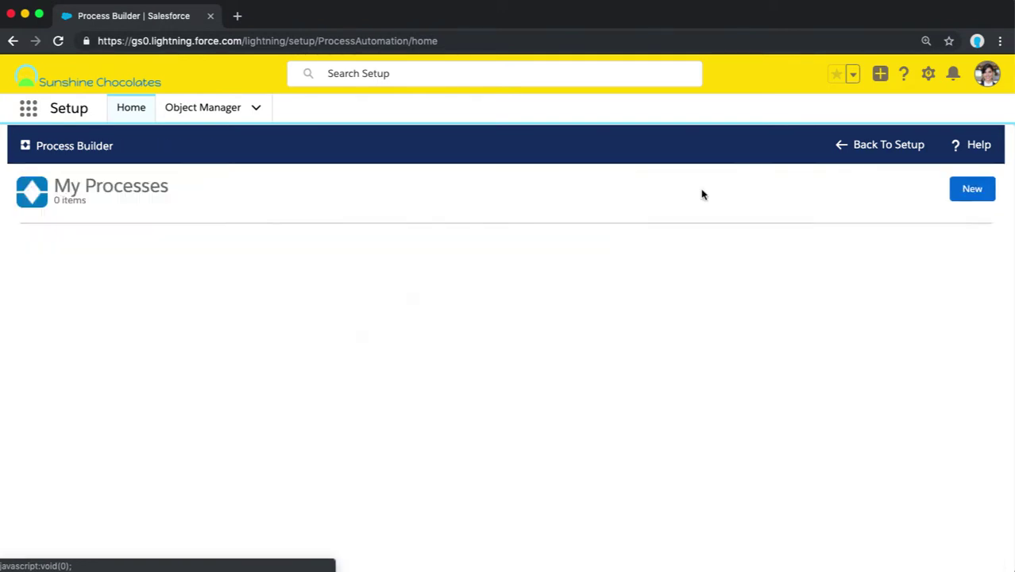
# Start a new process named "New Opportunity Followup", keeping the automatically generated API name
pyautogui.click(970, 199)
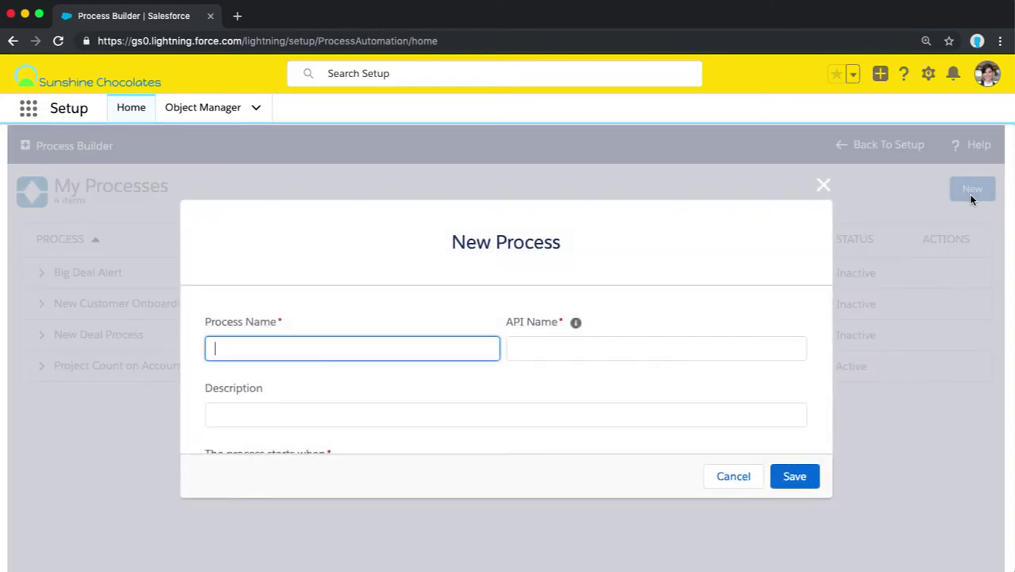
pyautogui.write('New Opportu')
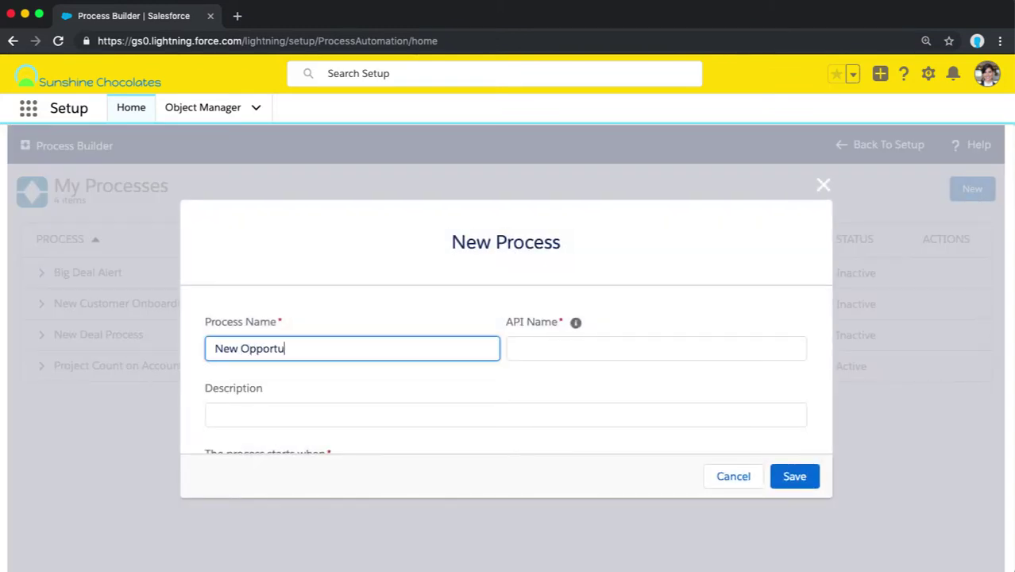
pyautogui.write('nity Followup')
pyautogui.press('Tab')
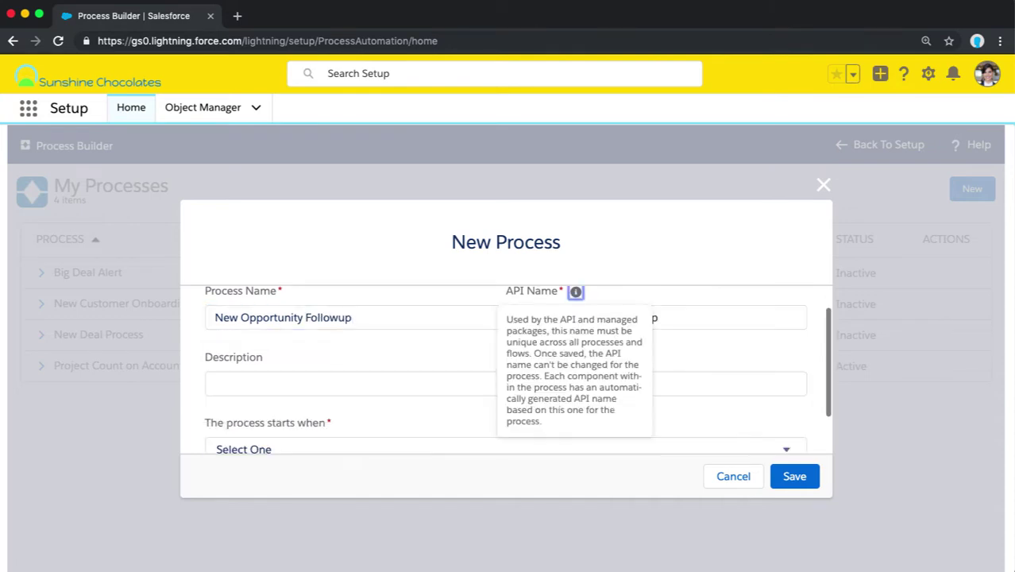
# Enter the process description "Invocable process - all steps to take when a new opportunity is created"
pyautogui.click(368, 386)
pyautogui.write('I')
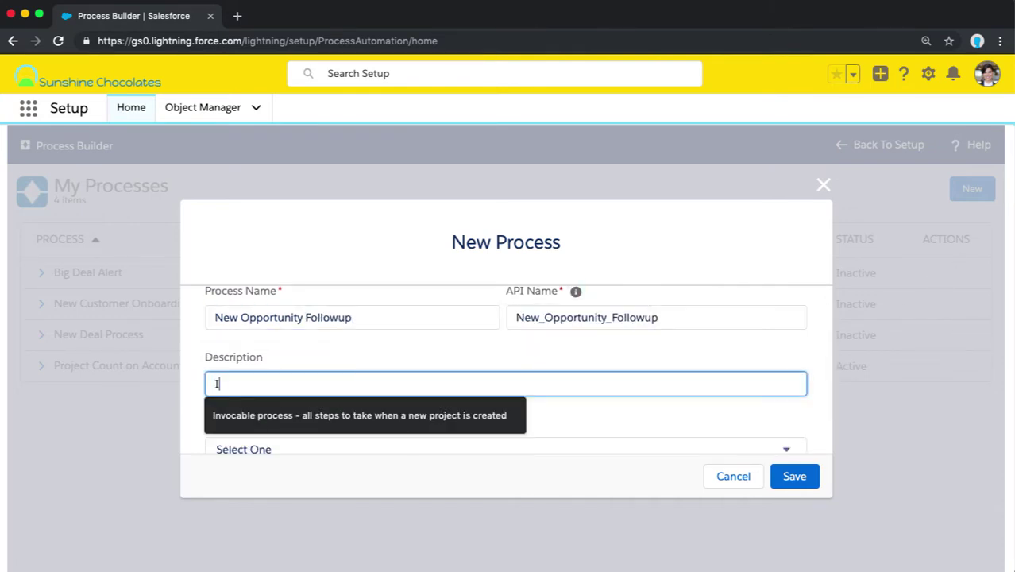
pyautogui.write('nvocable process -')
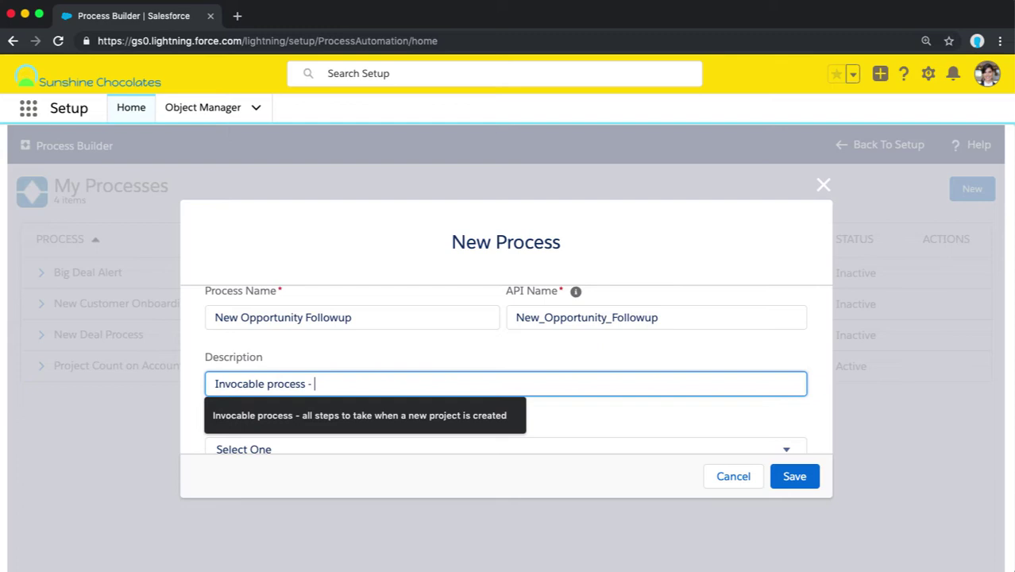
pyautogui.write(' all steps to take when a ')
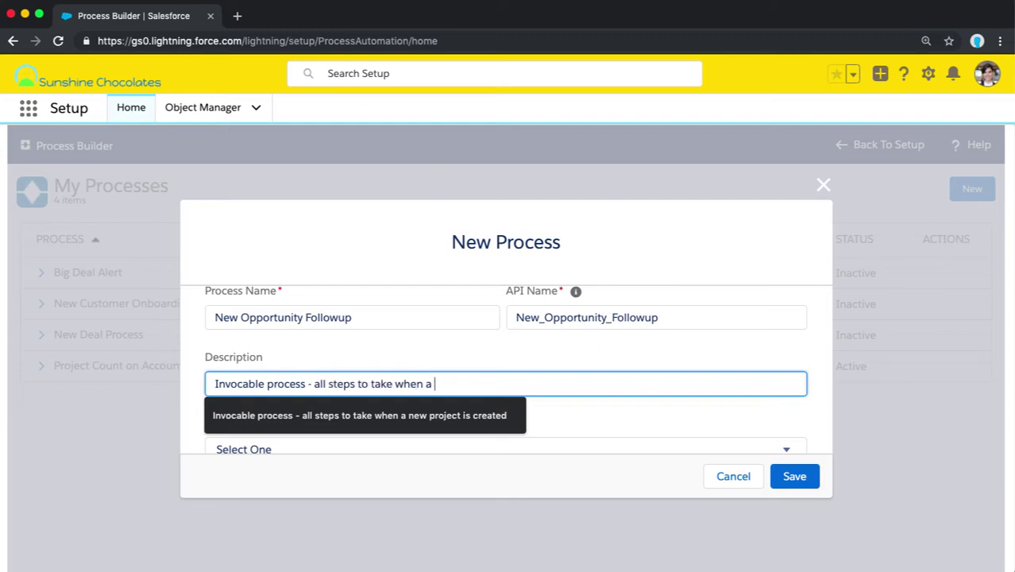
pyautogui.write('new opportunity is c')
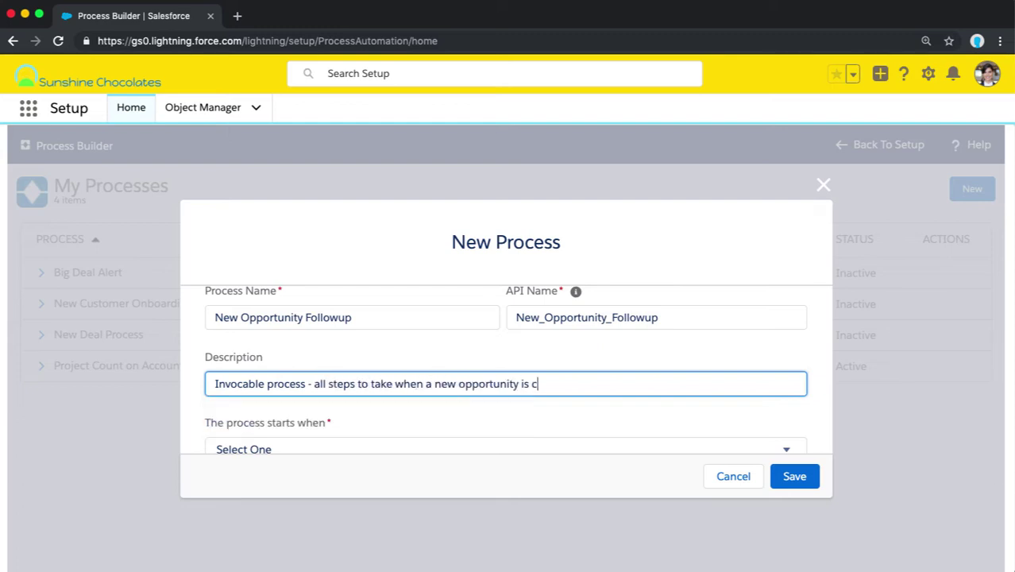
pyautogui.write('reated')
# Set the process to start when it's invoked by another process, and save it
pyautogui.scroll(-1, 324, 405)
pyautogui.click(323, 400)
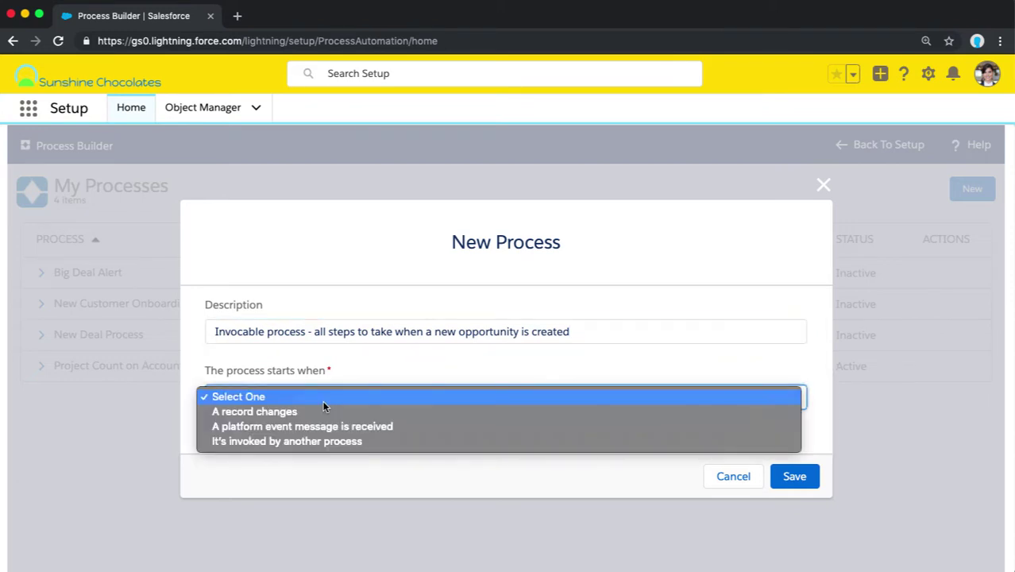
pyautogui.click(420, 441)
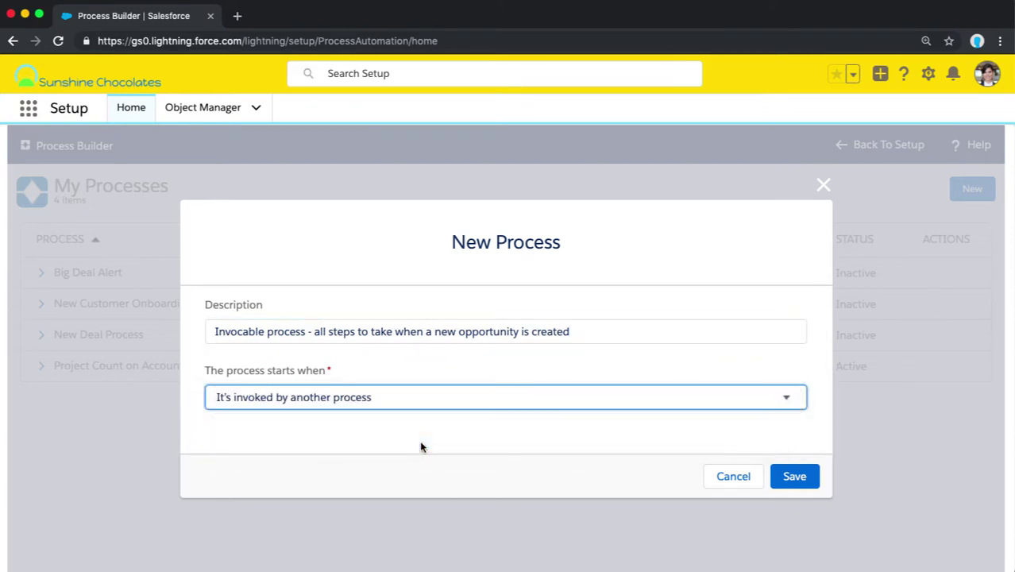
pyautogui.click(803, 478)
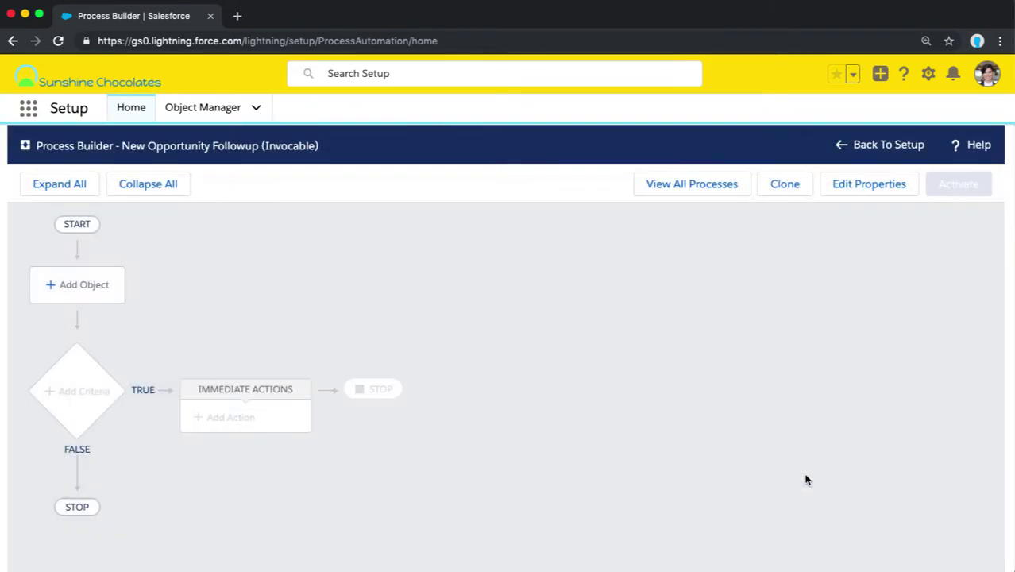
# Associate the process with the Opportunity object and save the choice
pyautogui.click(92, 286)
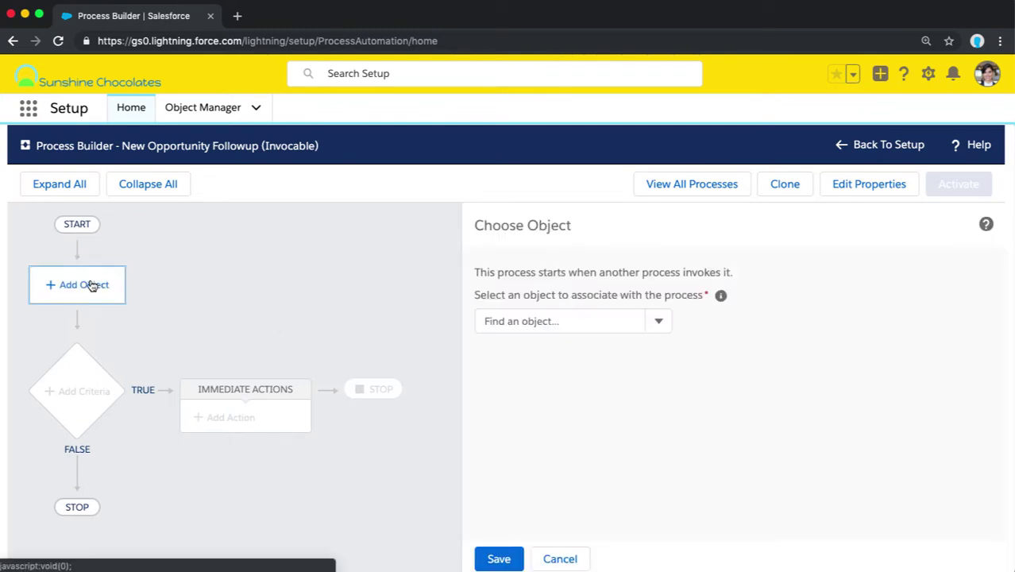
pyautogui.click(577, 323)
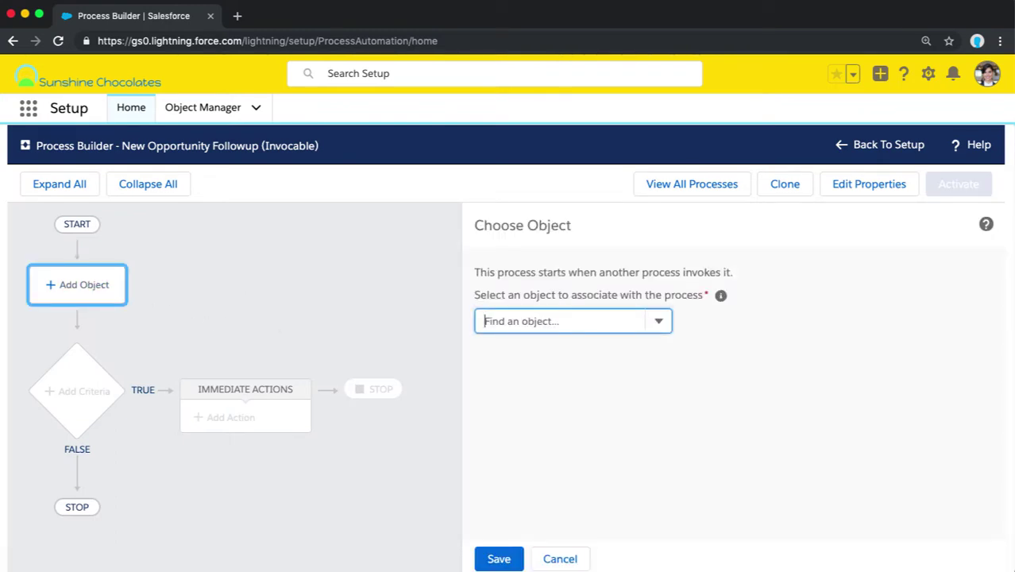
pyautogui.write('oppo')
pyautogui.click(569, 349)
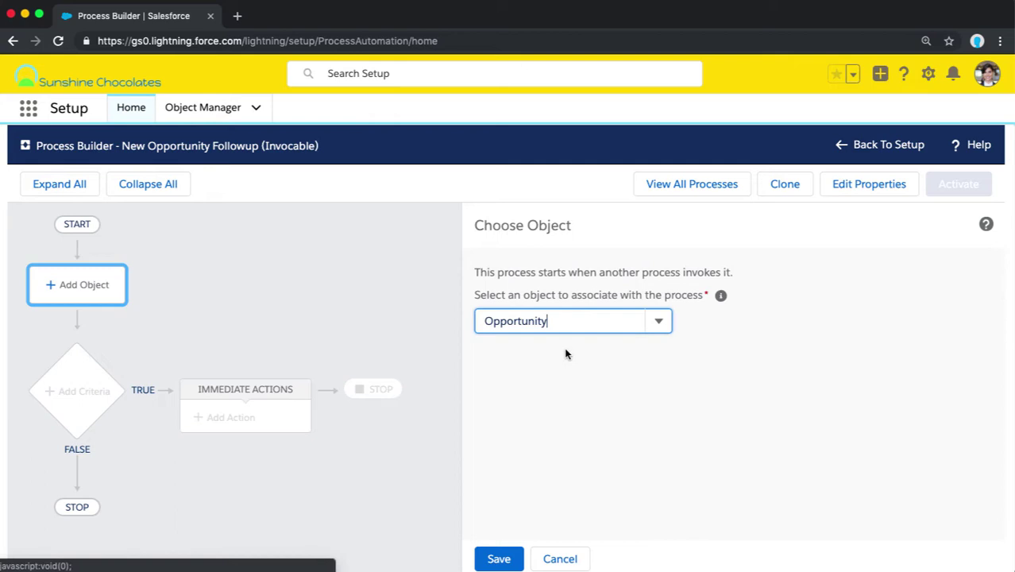
pyautogui.click(501, 559)
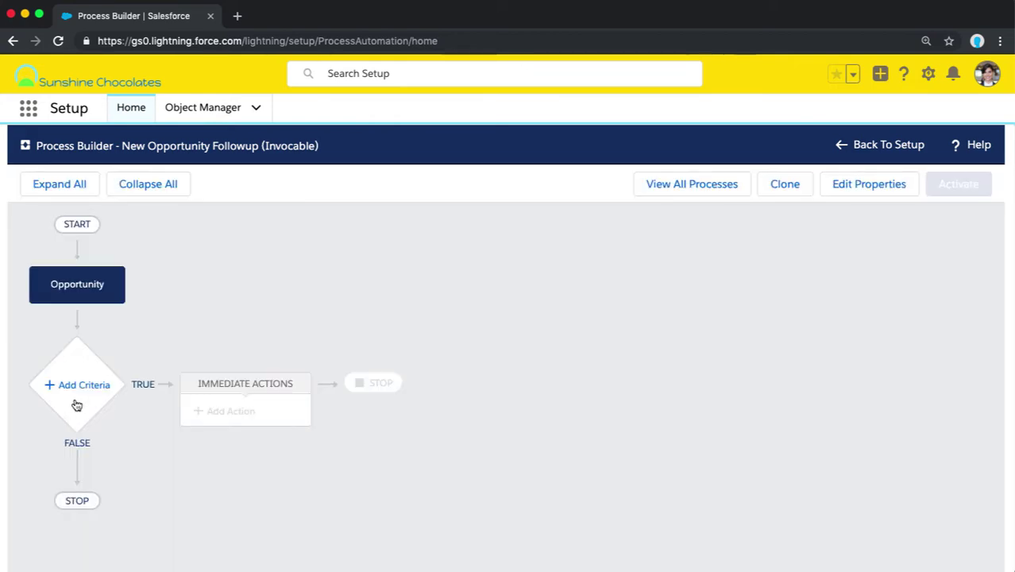
# Add a criteria node named "no criteria" that just executes the actions without conditions, and save it
pyautogui.click(84, 387)
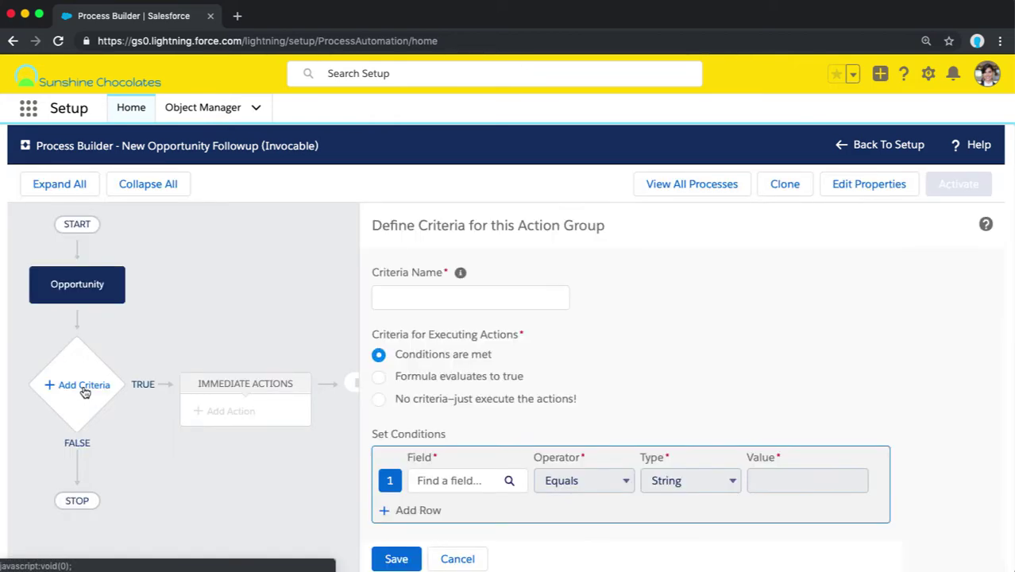
pyautogui.click(439, 298)
pyautogui.write('no criteria')
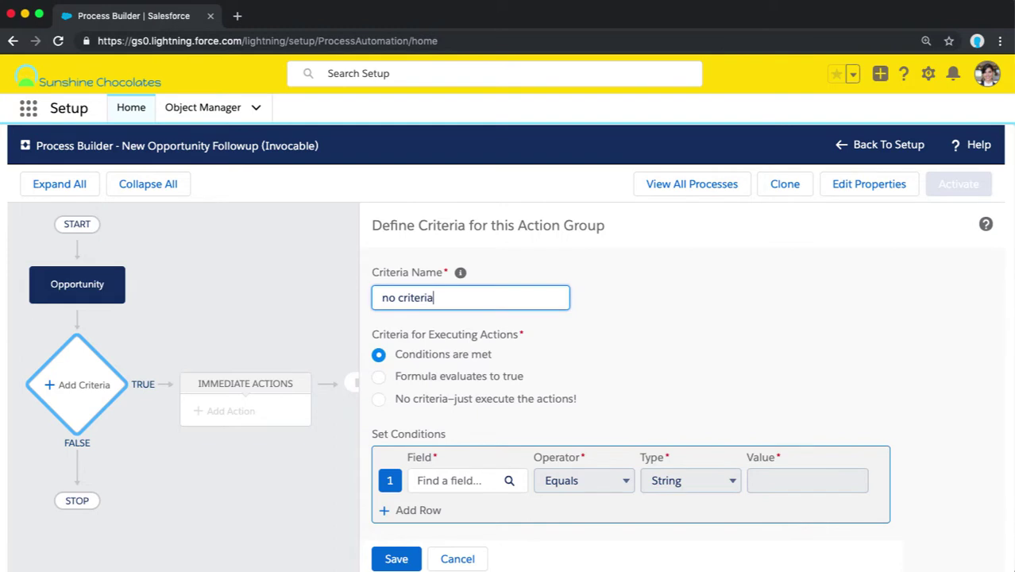
pyautogui.click(379, 398)
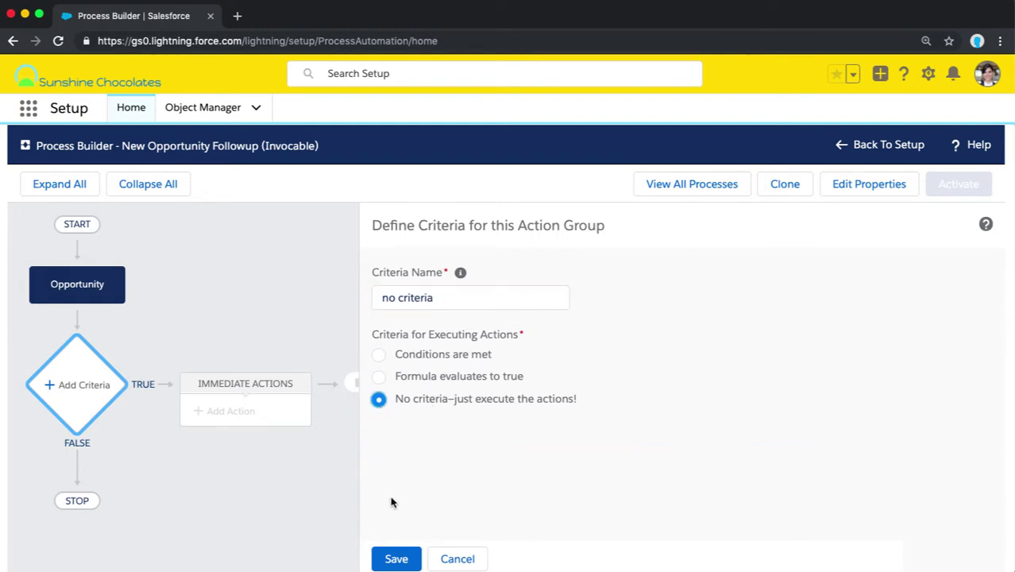
pyautogui.click(395, 559)
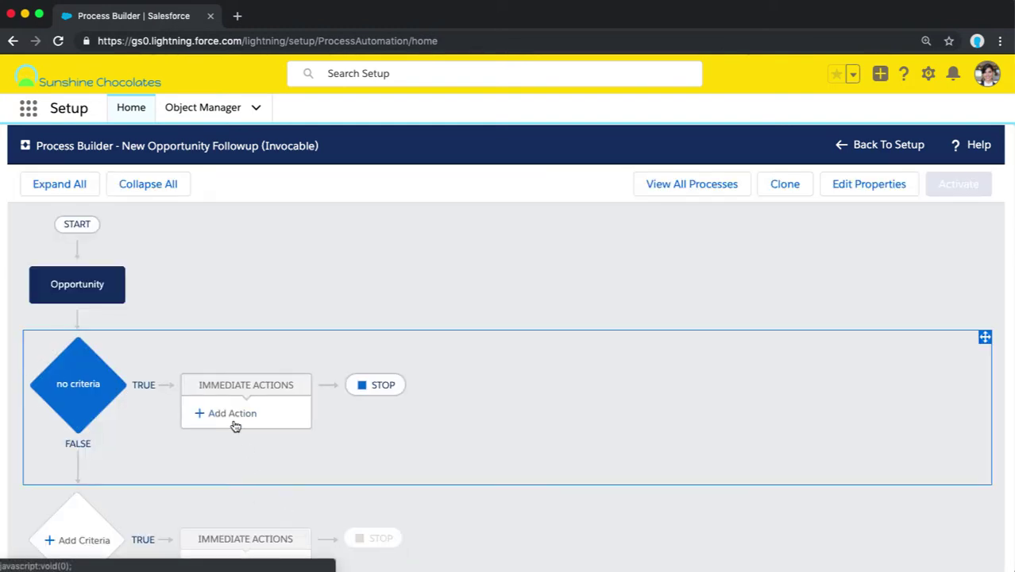
# Add an immediate Create a Record action named "Followup Task" with the record type Task
pyautogui.click(232, 415)
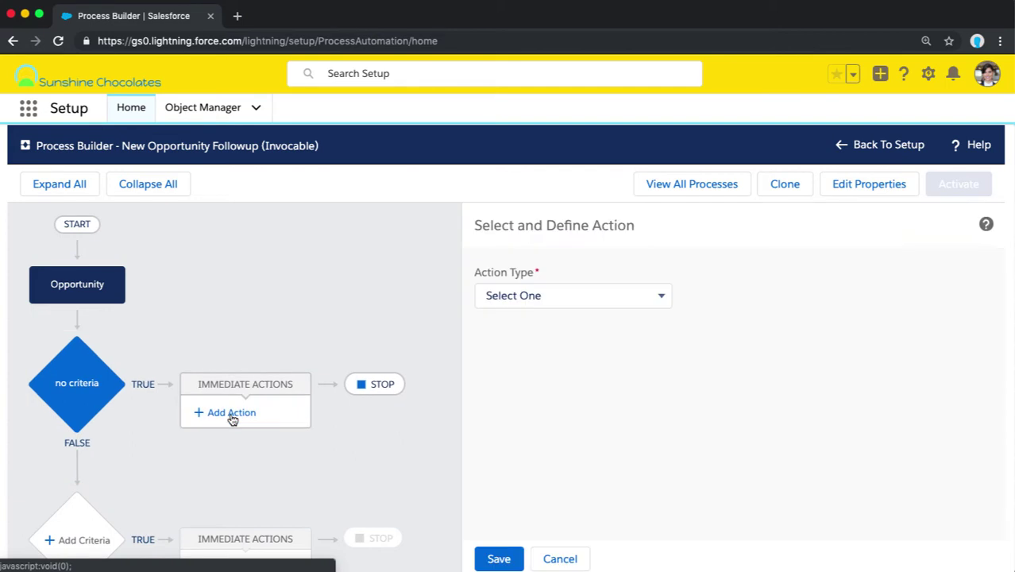
pyautogui.click(667, 300)
pyautogui.click(626, 327)
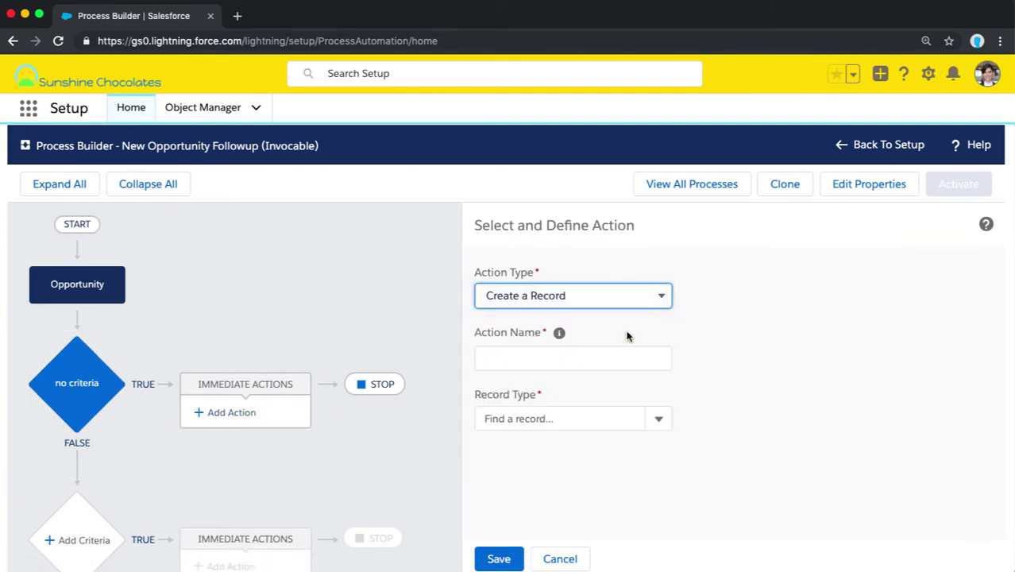
pyautogui.click(580, 355)
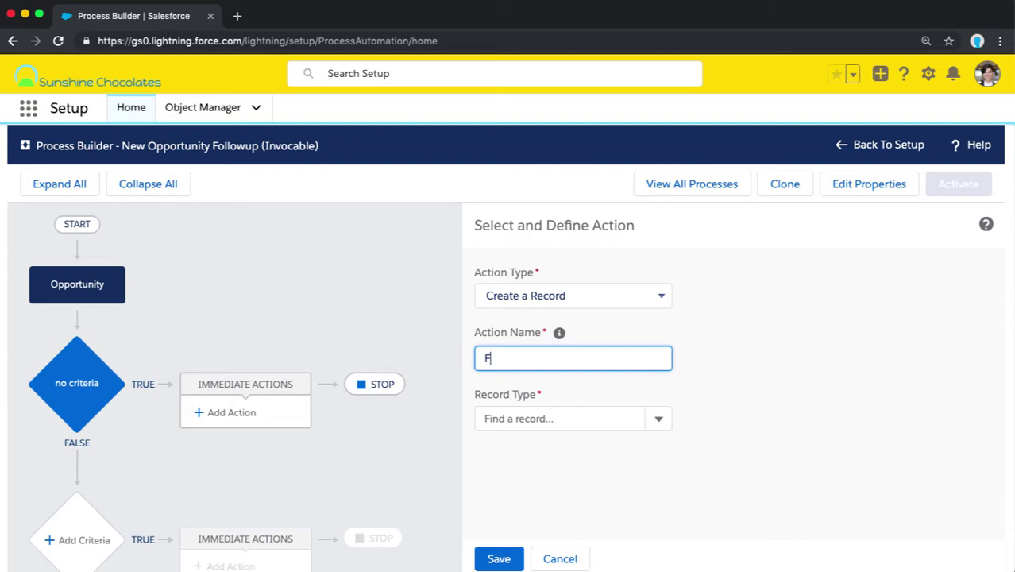
pyautogui.write('Followup Task')
pyautogui.click(591, 424)
pyautogui.write('task')
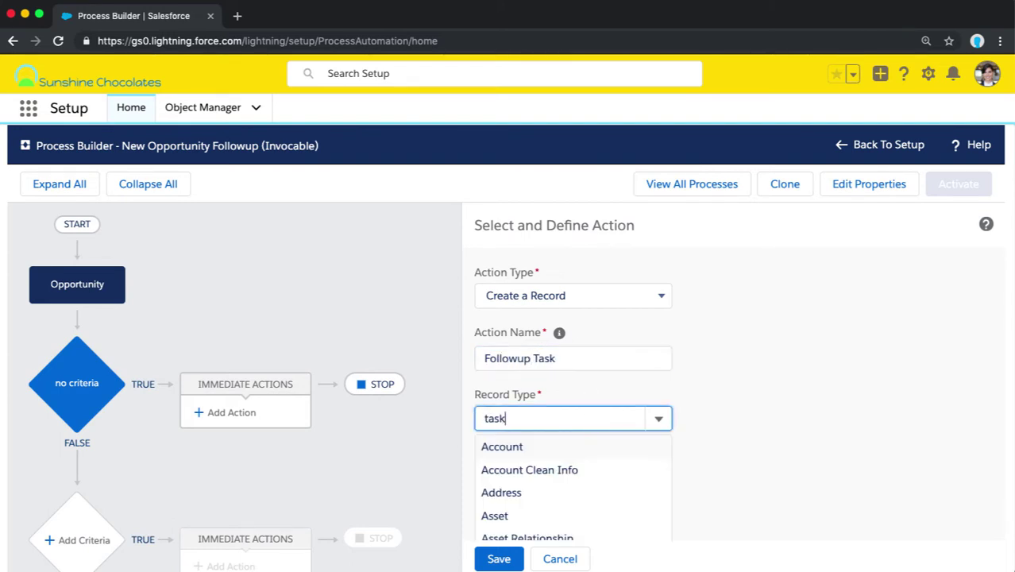
pyautogui.click(564, 445)
# Set the task's Assigned To ID to a field reference to the opportunity's Owner ID
pyautogui.scroll(-1, 561, 446)
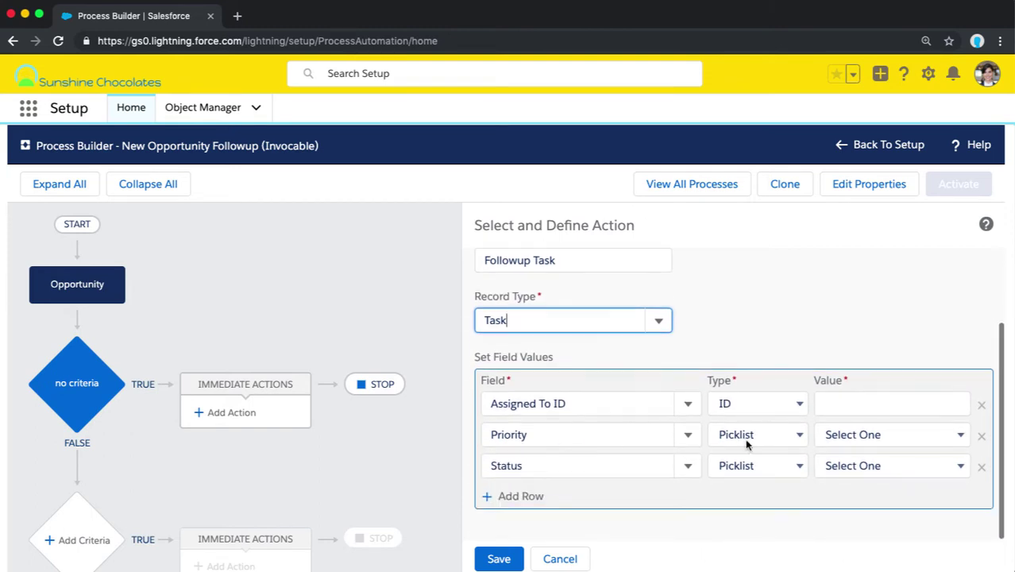
pyautogui.click(797, 403)
pyautogui.click(790, 419)
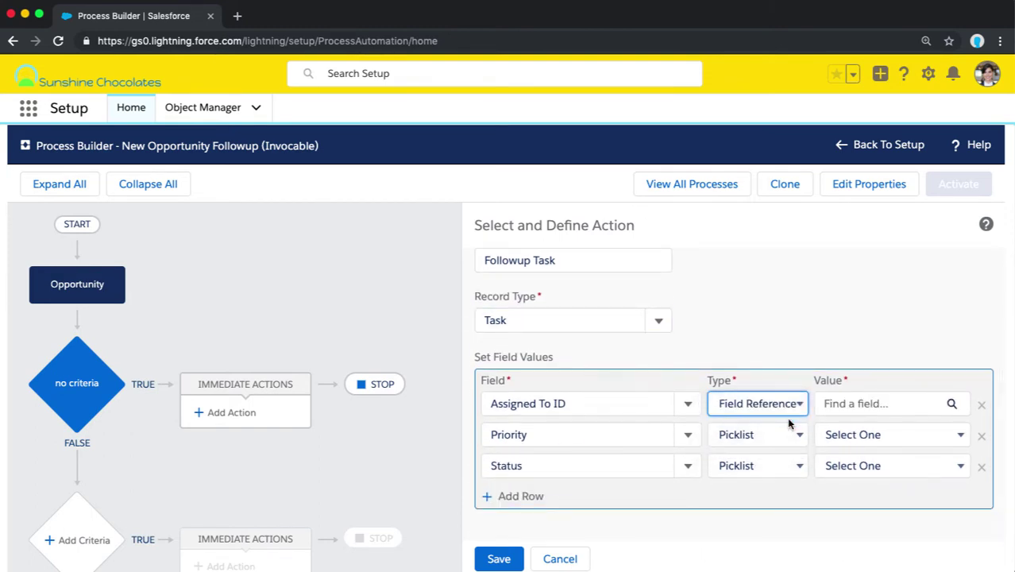
pyautogui.click(862, 405)
pyautogui.write('owner')
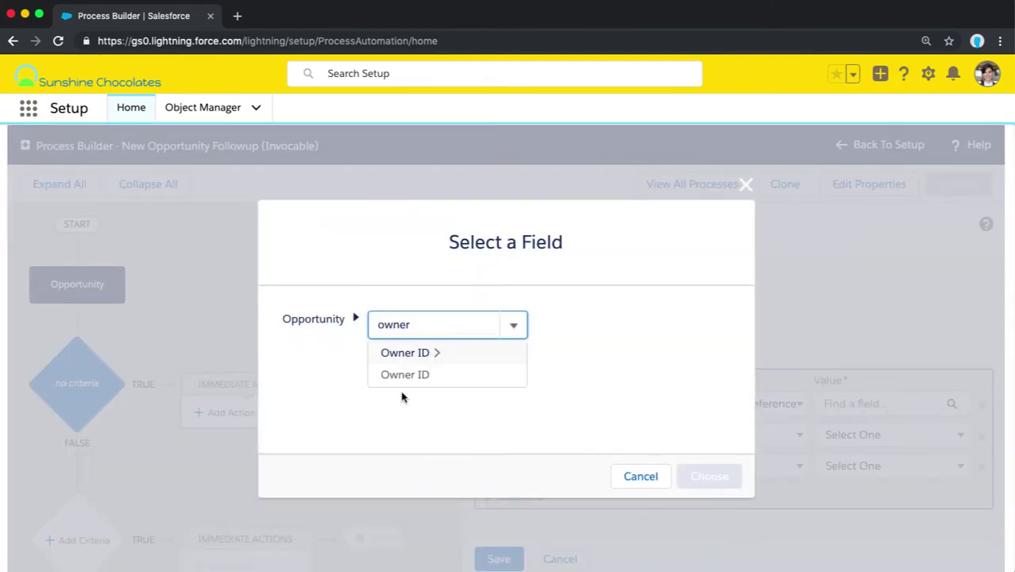
pyautogui.click(402, 374)
pyautogui.click(726, 478)
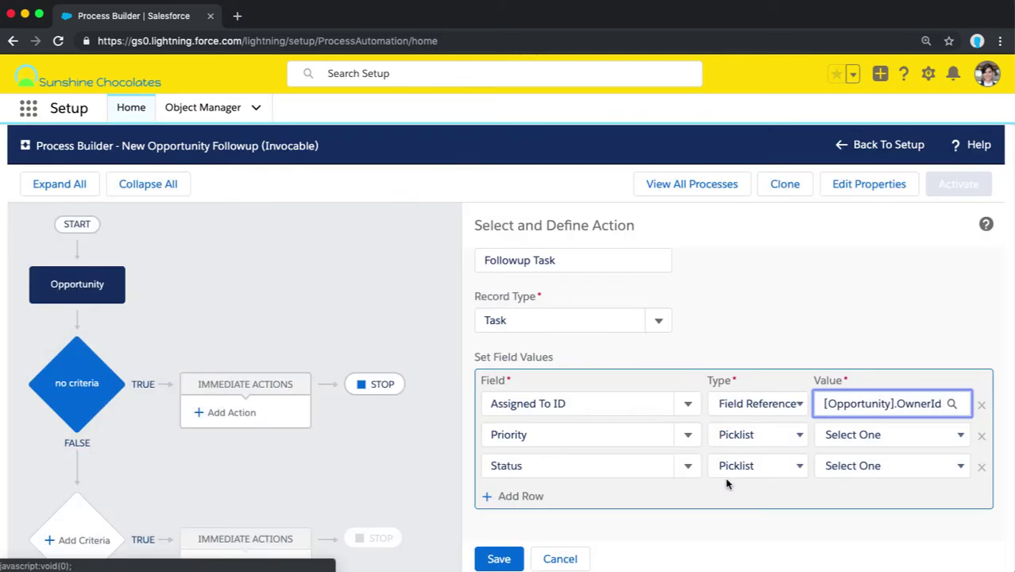
# Set the task's Priority to Normal and its Status to Not Started
pyautogui.click(851, 435)
pyautogui.click(853, 466)
pyautogui.click(853, 467)
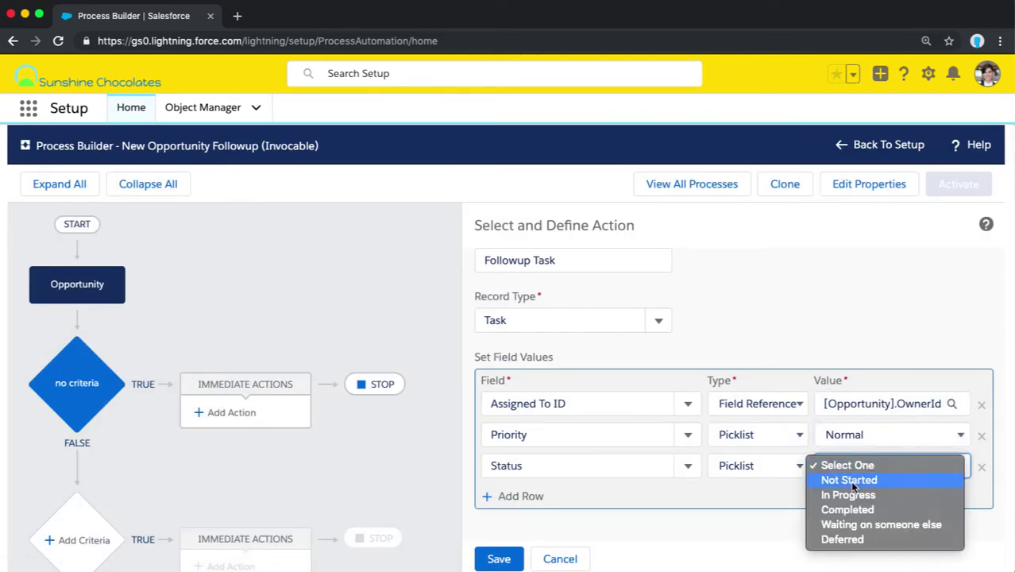
pyautogui.click(849, 480)
# Add a Related To ID field value to the task as a field reference to the opportunity's Opportunity ID
pyautogui.click(520, 496)
pyautogui.click(537, 495)
pyautogui.write('relat')
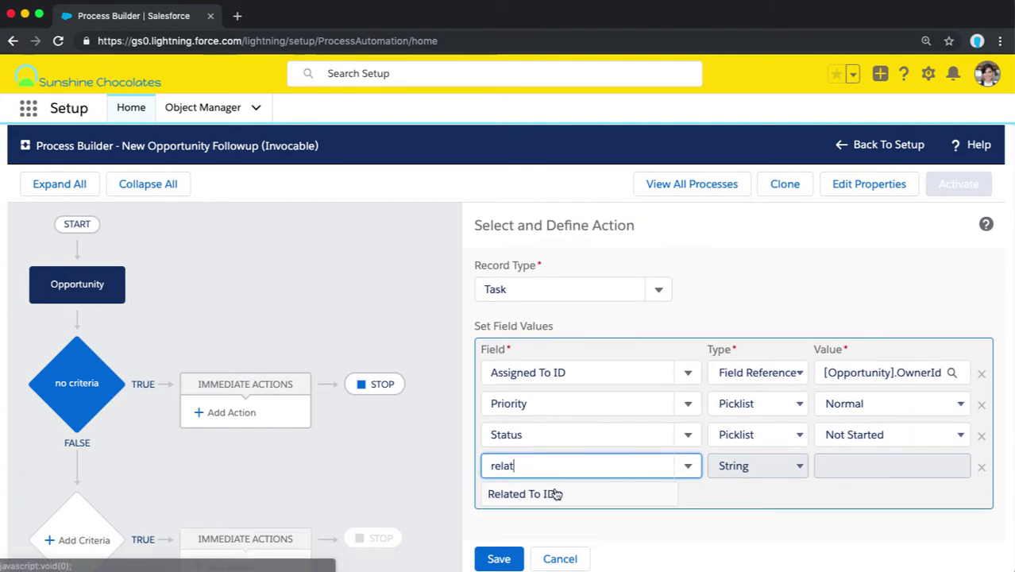
pyautogui.click(555, 491)
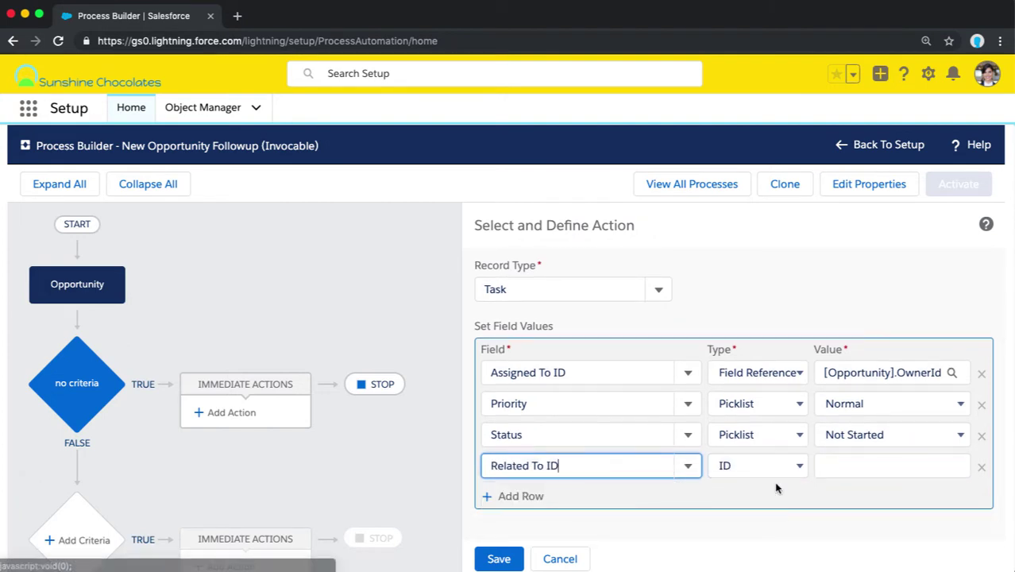
pyautogui.click(775, 474)
pyautogui.click(776, 479)
pyautogui.click(837, 467)
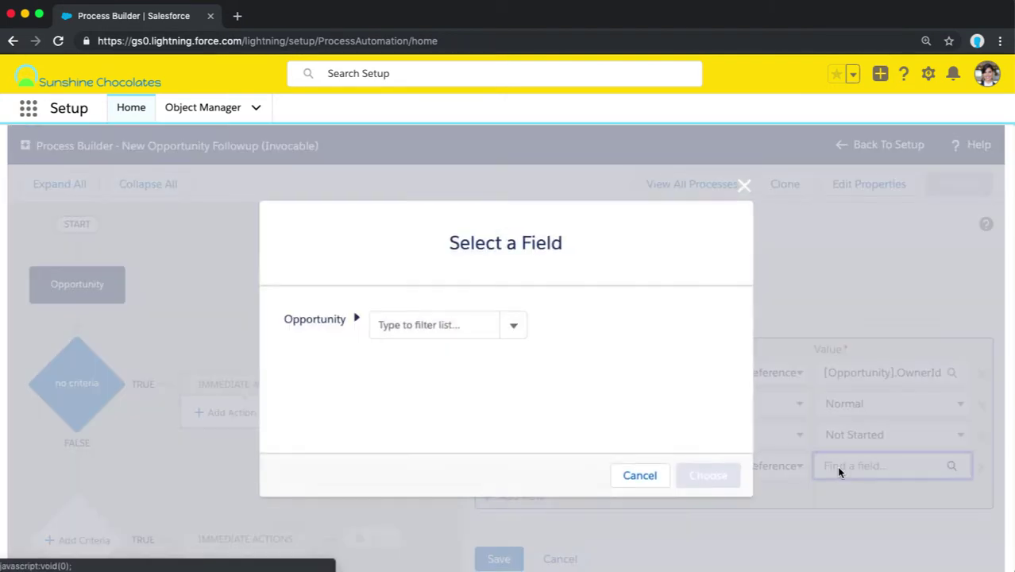
pyautogui.write('id')
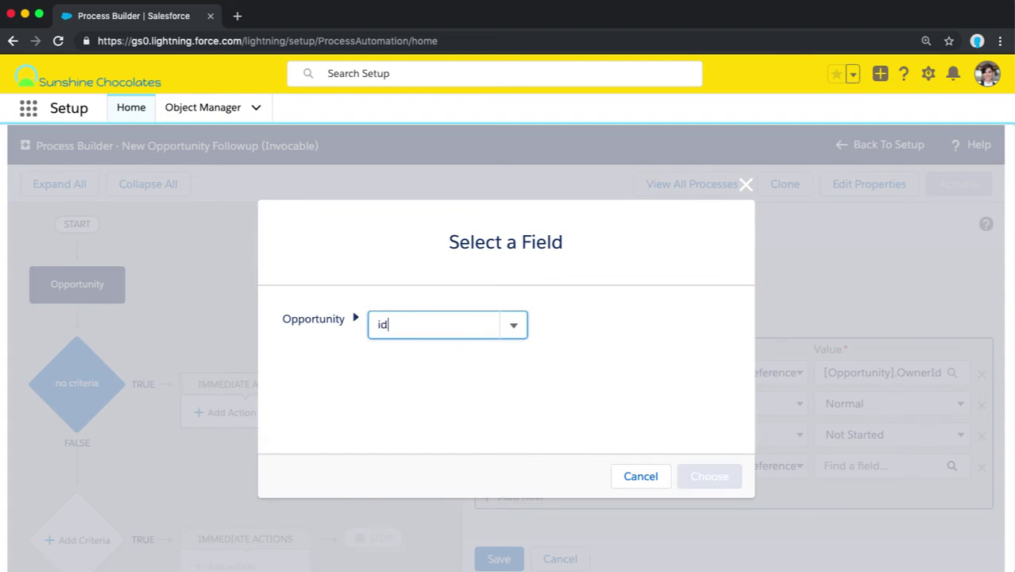
pyautogui.scroll(-3, 449, 442)
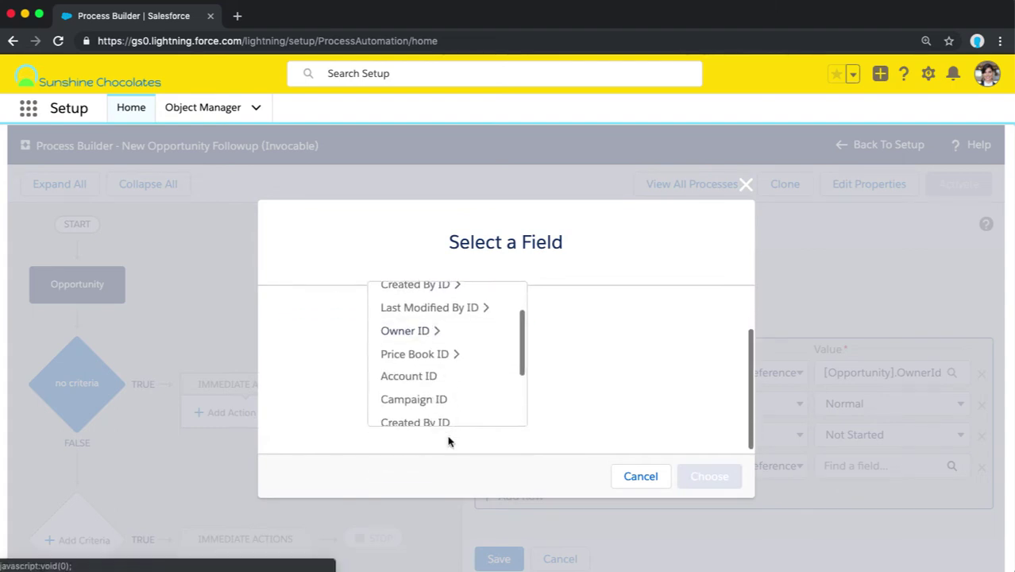
pyautogui.scroll(-2, 433, 402)
pyautogui.click(435, 395)
pyautogui.click(716, 479)
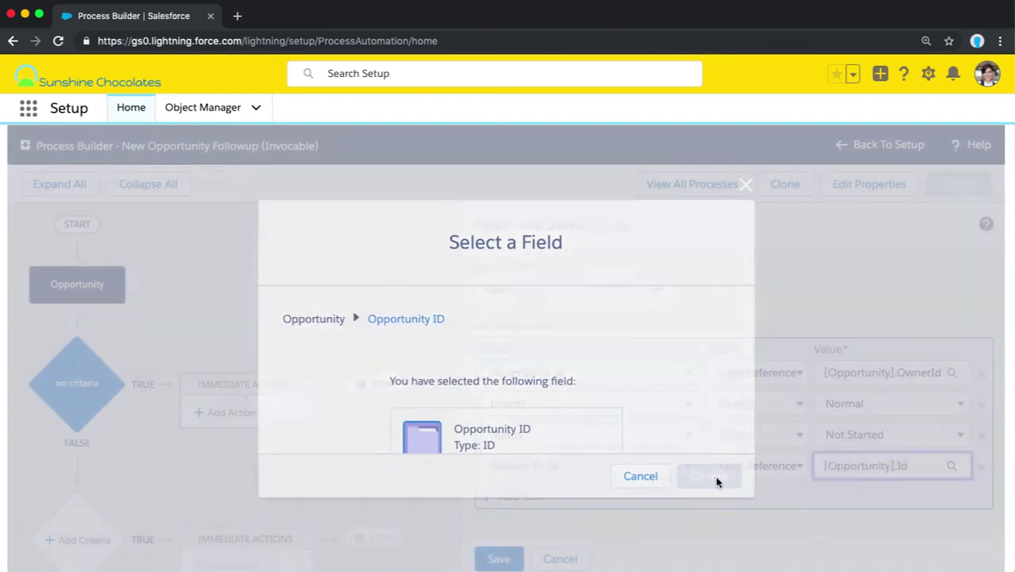
# Set the task's Subject to the string "Follow-up with new deal" and save the Followup Task action
pyautogui.click(521, 495)
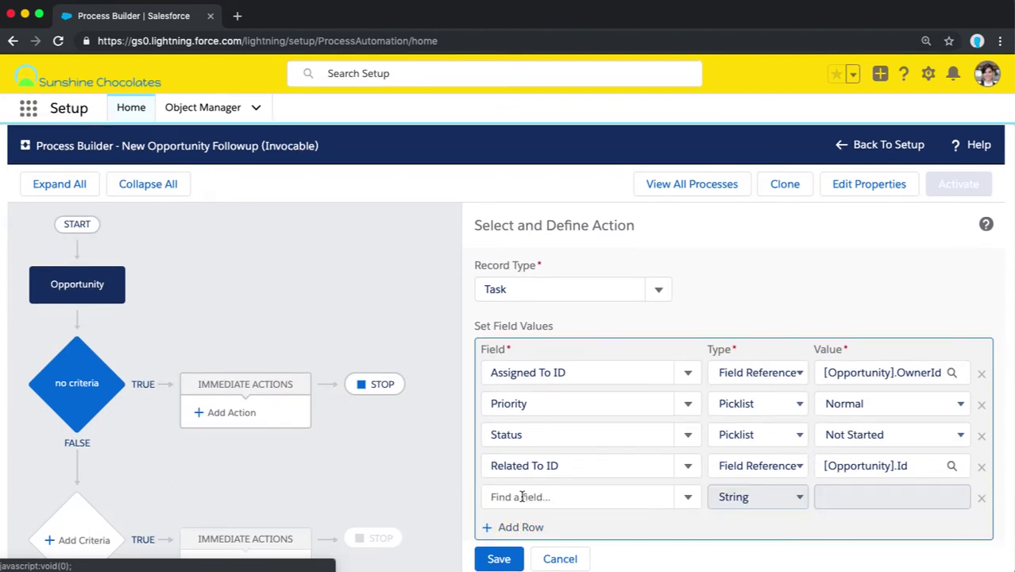
pyautogui.click(522, 497)
pyautogui.write('sube')
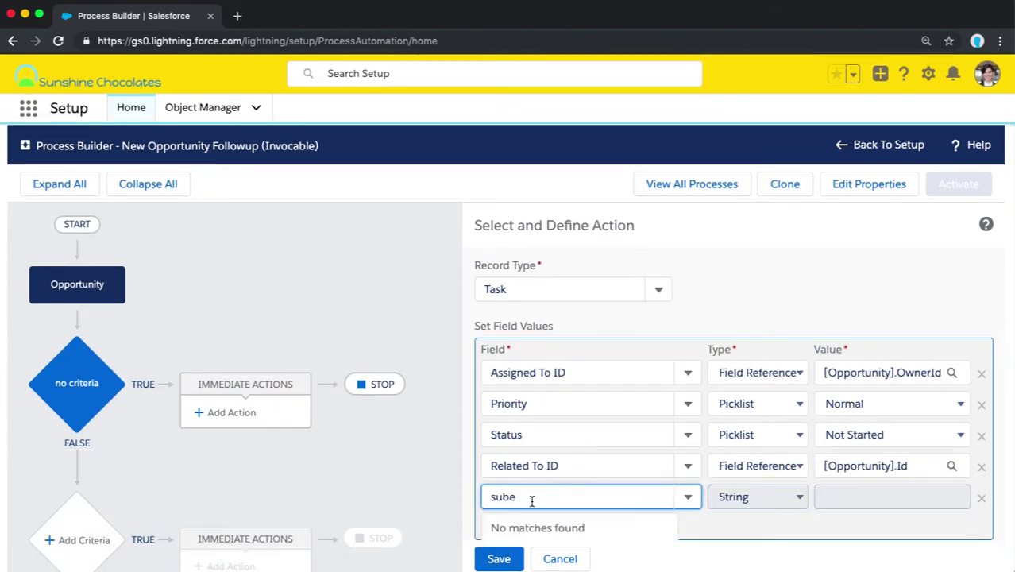
pyautogui.click(540, 527)
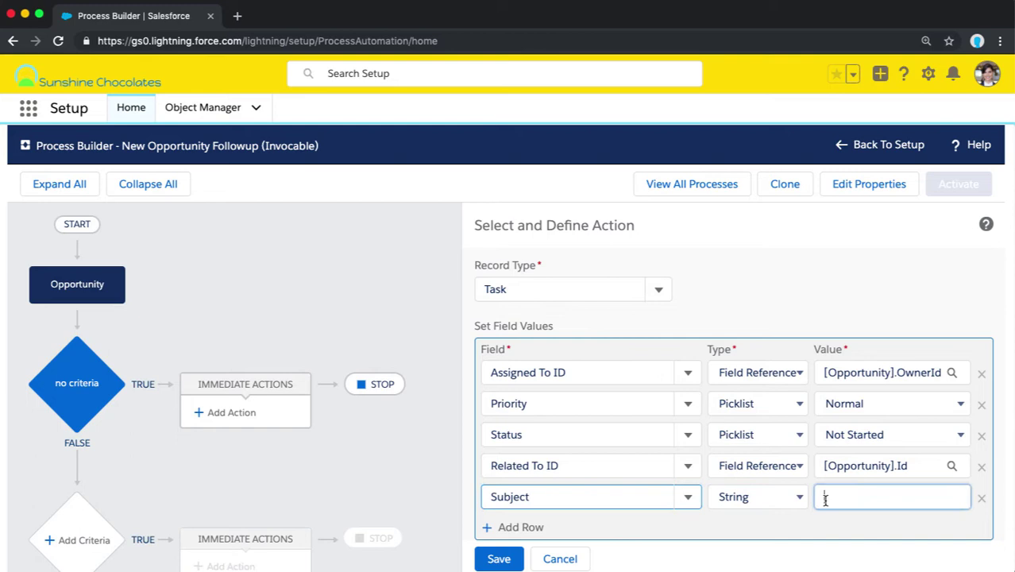
pyautogui.click(826, 500)
pyautogui.write('Fol')
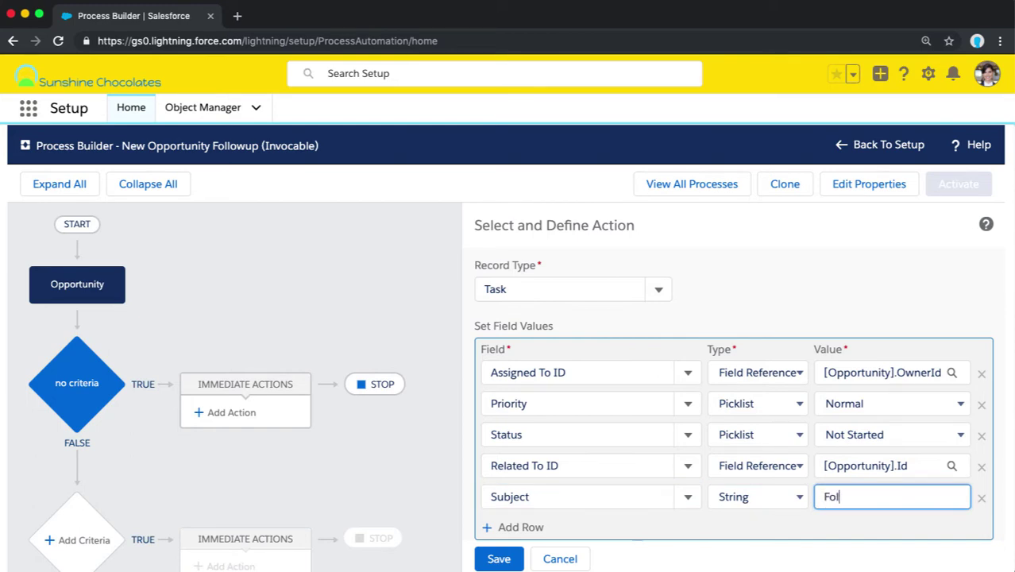
pyautogui.write('low-up with n')
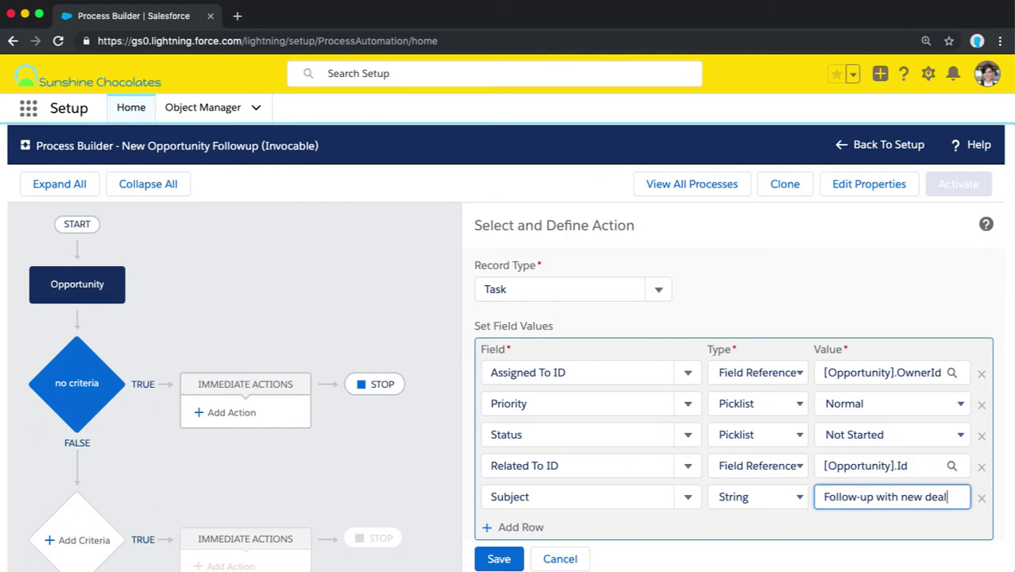
pyautogui.write('ew deal')
pyautogui.click(499, 558)
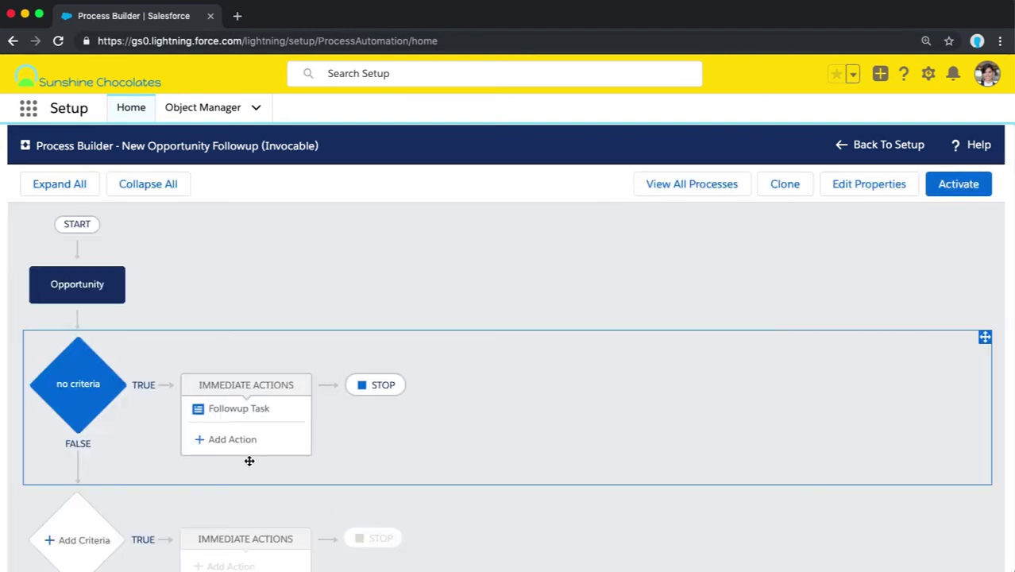
# Add an immediate Post to Chatter action named "Chatter Post" that posts to This Record
pyautogui.click(236, 440)
pyautogui.click(666, 296)
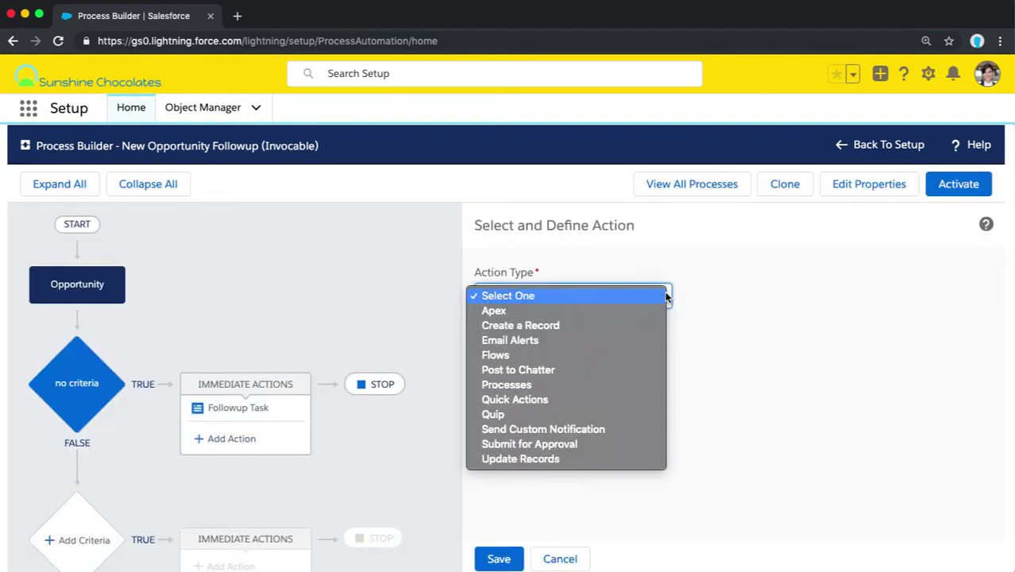
pyautogui.click(624, 370)
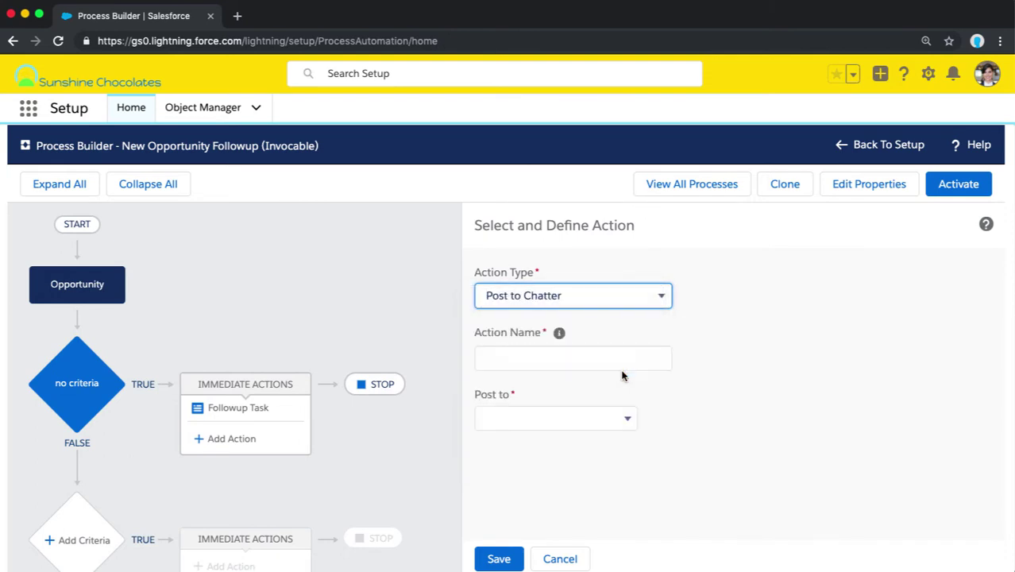
pyautogui.click(610, 361)
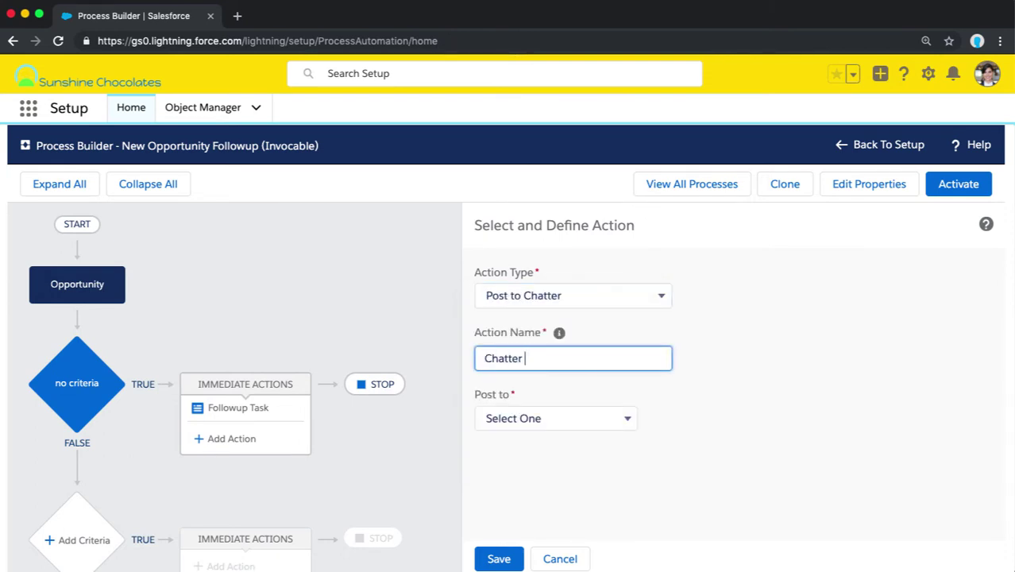
pyautogui.write('Chatter Post')
pyautogui.click(626, 421)
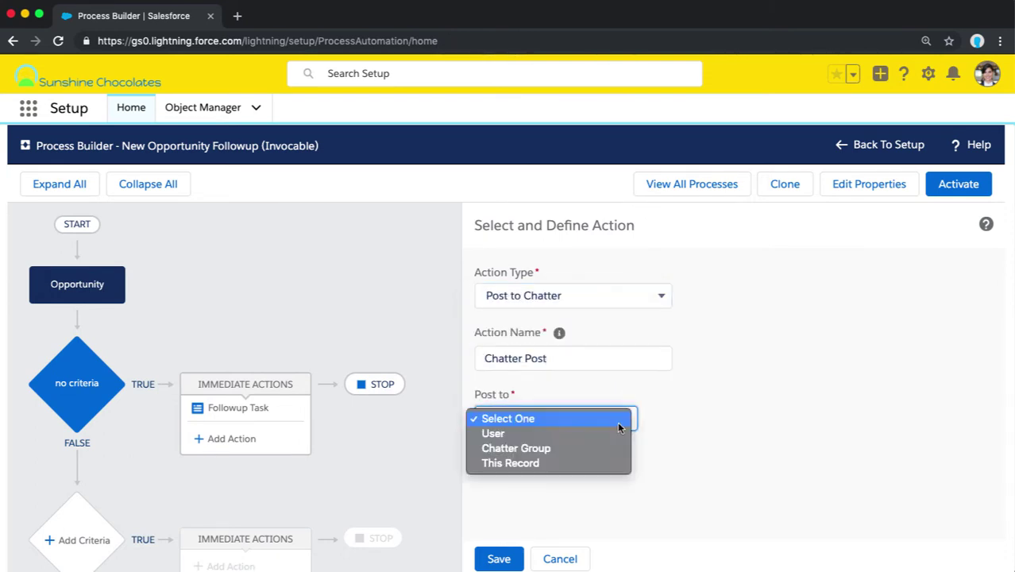
pyautogui.click(584, 462)
# Enter the message "New deal alert!" for the Chatter post and save the action
pyautogui.scroll(-1, 584, 464)
pyautogui.click(564, 452)
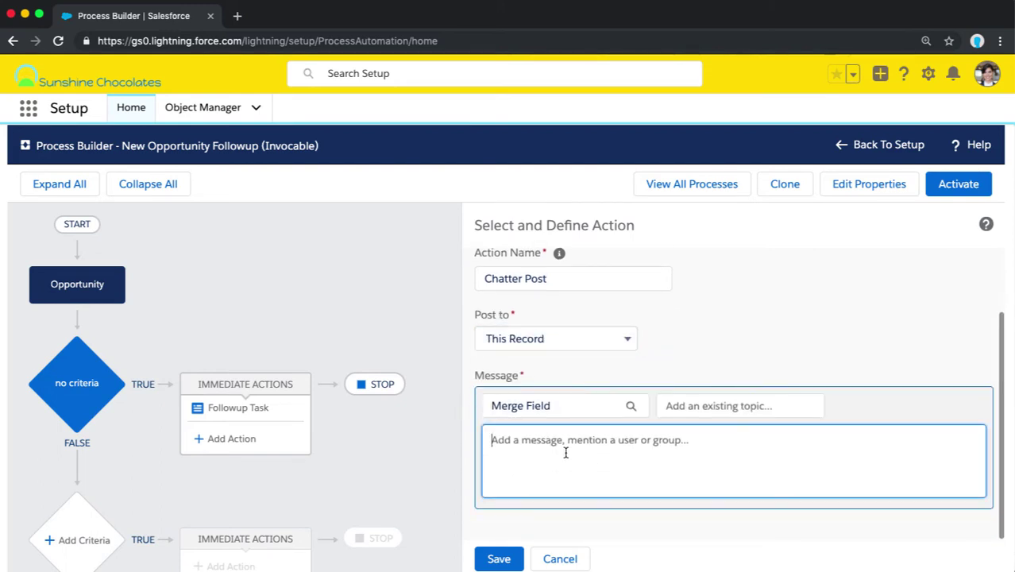
pyautogui.write('New deal alert')
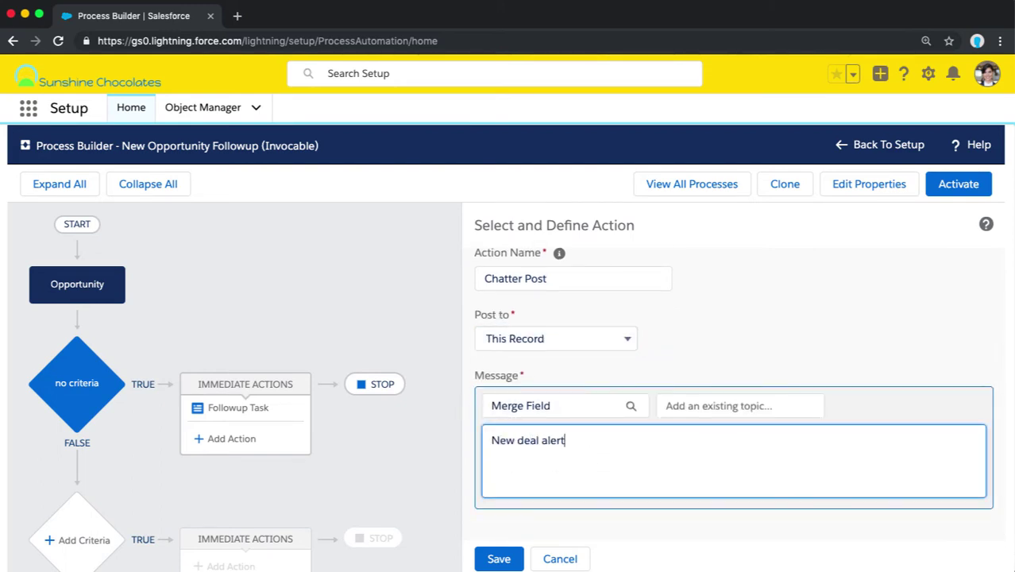
pyautogui.write('!')
pyautogui.click(498, 559)
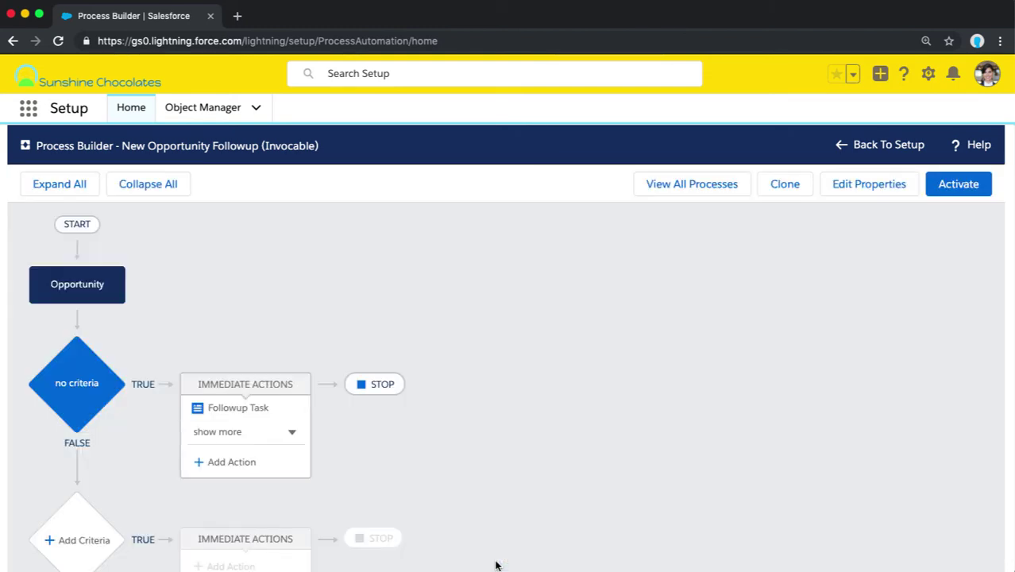
# Expand the full list of immediate actions to review it, and activate the New Opportunity Followup process
pyautogui.scroll(-1, 403, 454)
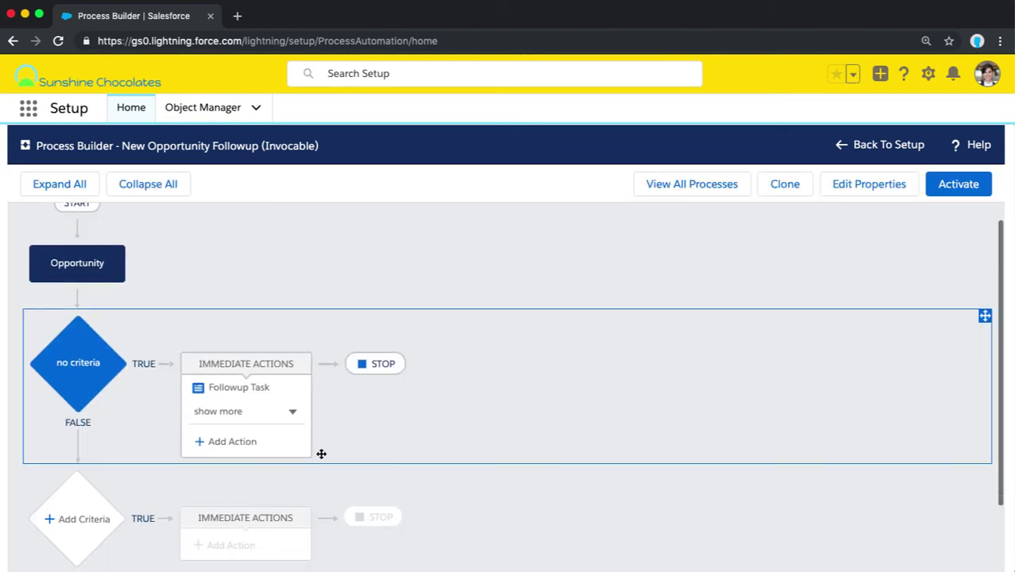
pyautogui.click(234, 421)
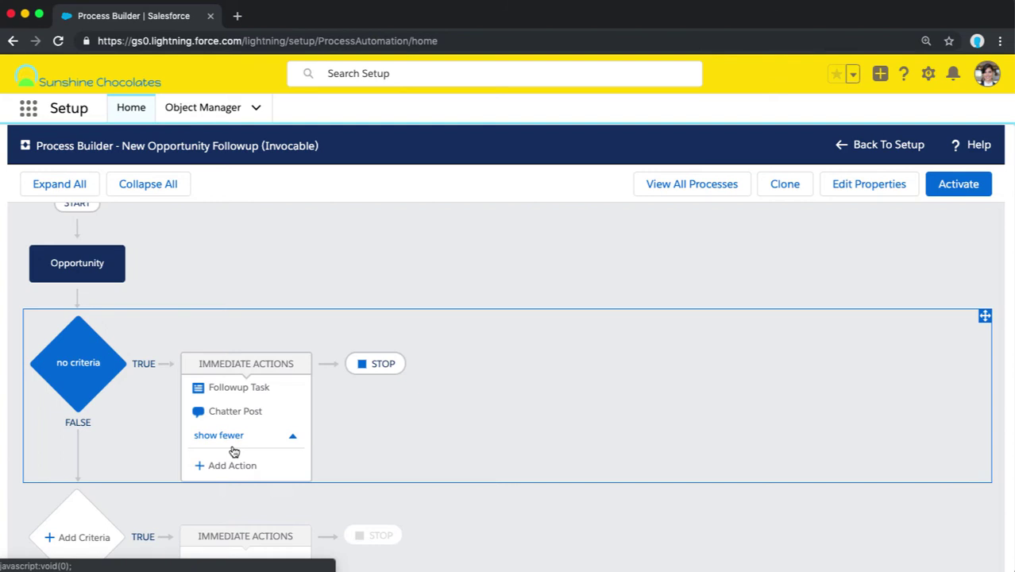
pyautogui.scroll(1, 621, 356)
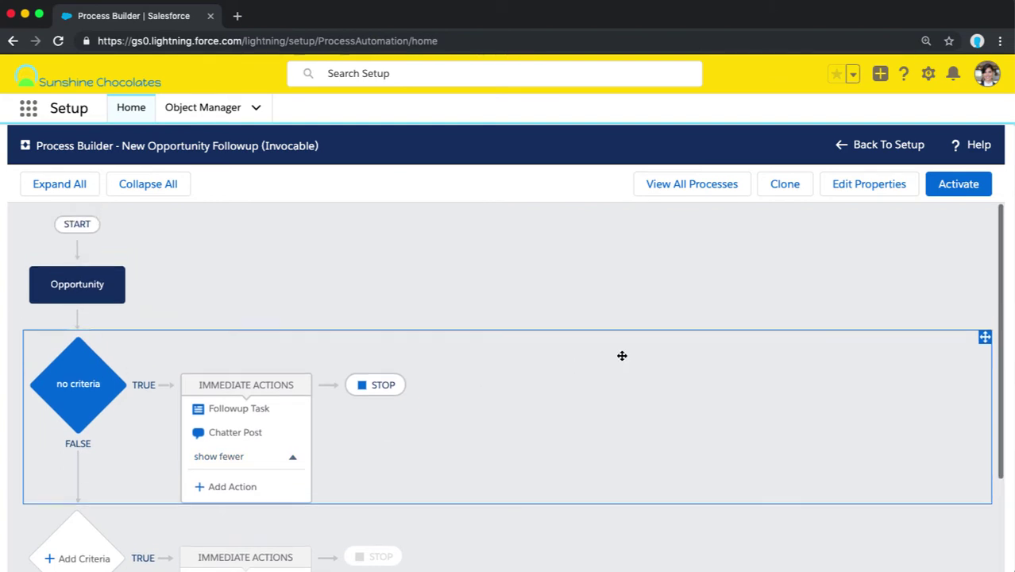
pyautogui.click(959, 187)
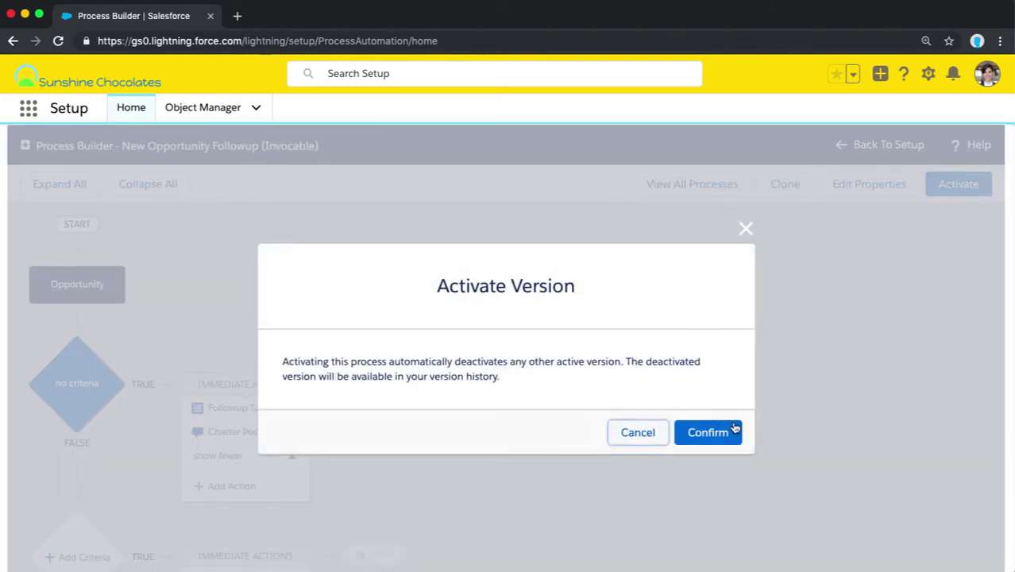
pyautogui.click(708, 433)
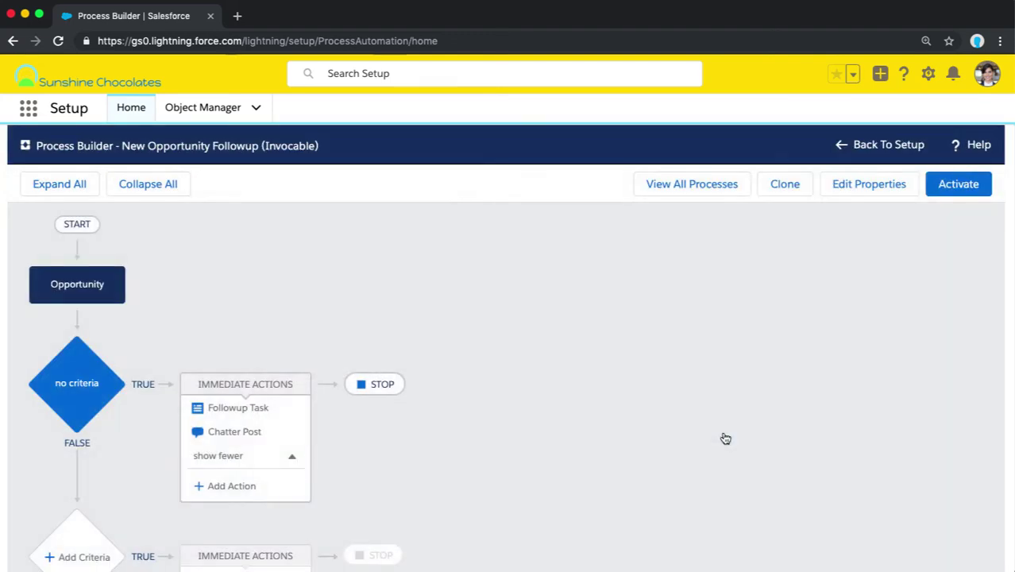
# Return to the list of all processes and open Version 1 of New Deal Process
pyautogui.click(630, 192)
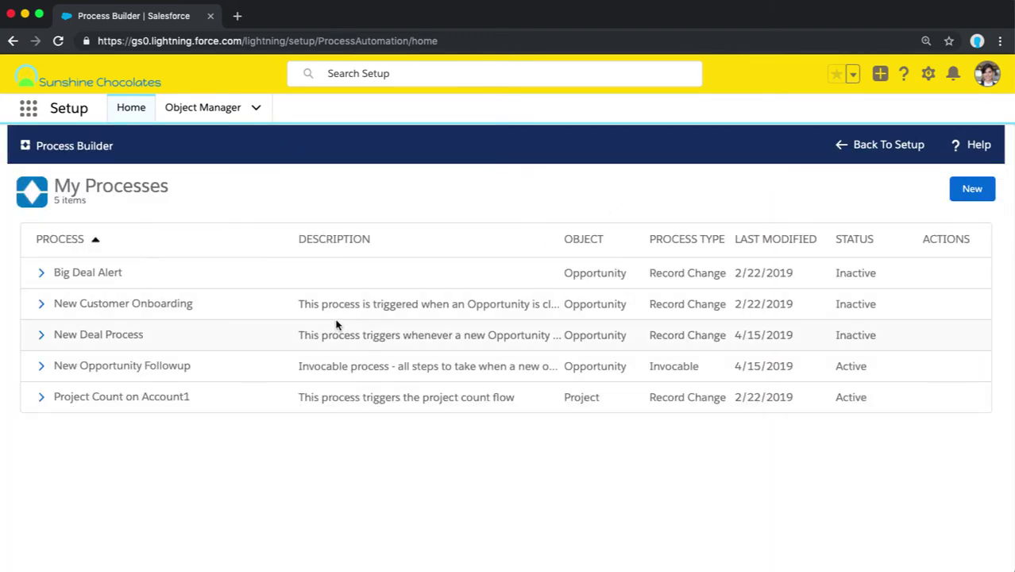
pyautogui.click(42, 334)
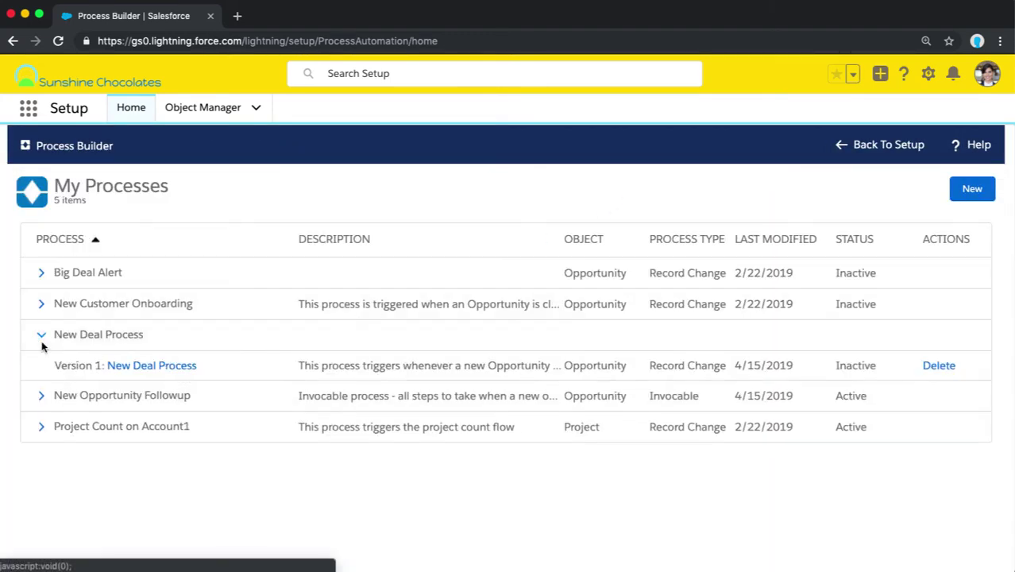
pyautogui.click(163, 366)
# Add an immediate Processes action named "New deal process" to the Upgrade Customer criteria
pyautogui.scroll(-3, 245, 318)
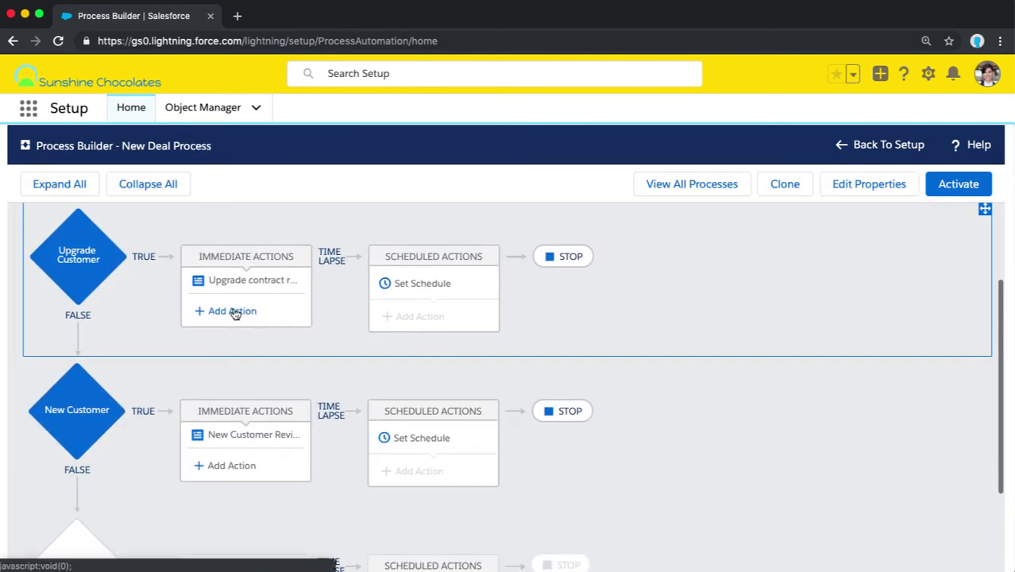
pyautogui.click(234, 311)
pyautogui.click(664, 297)
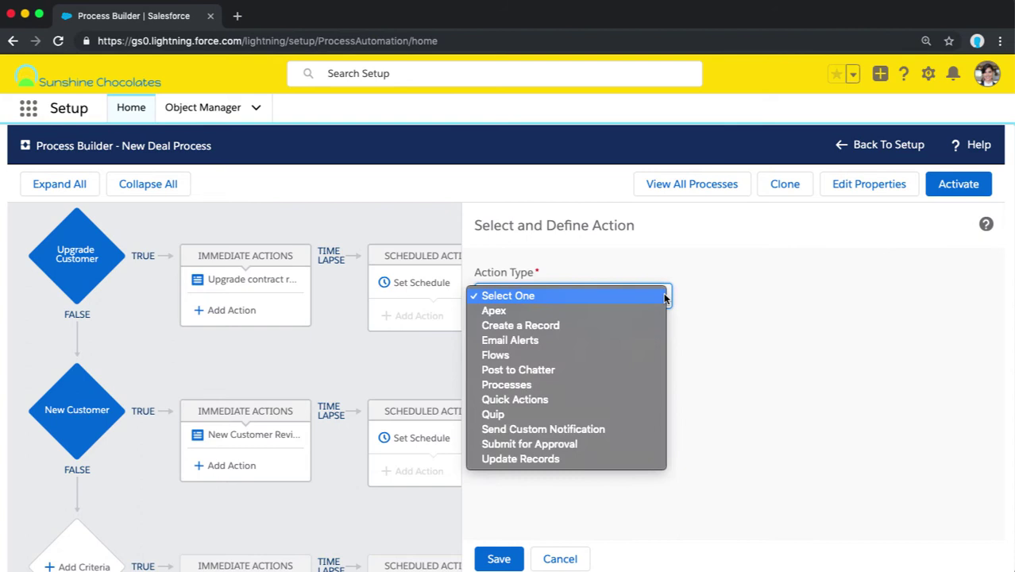
pyautogui.click(611, 385)
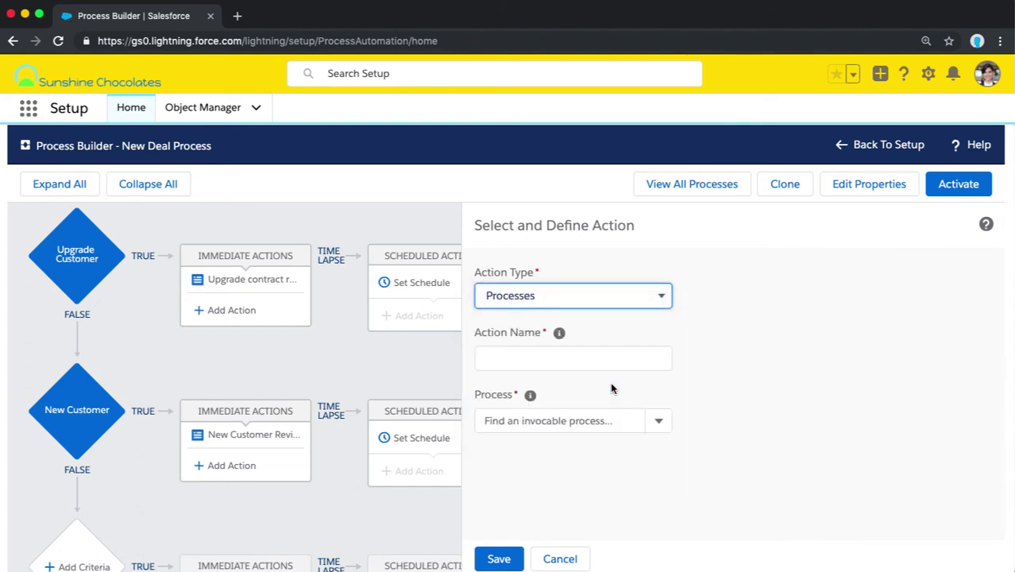
pyautogui.click(608, 362)
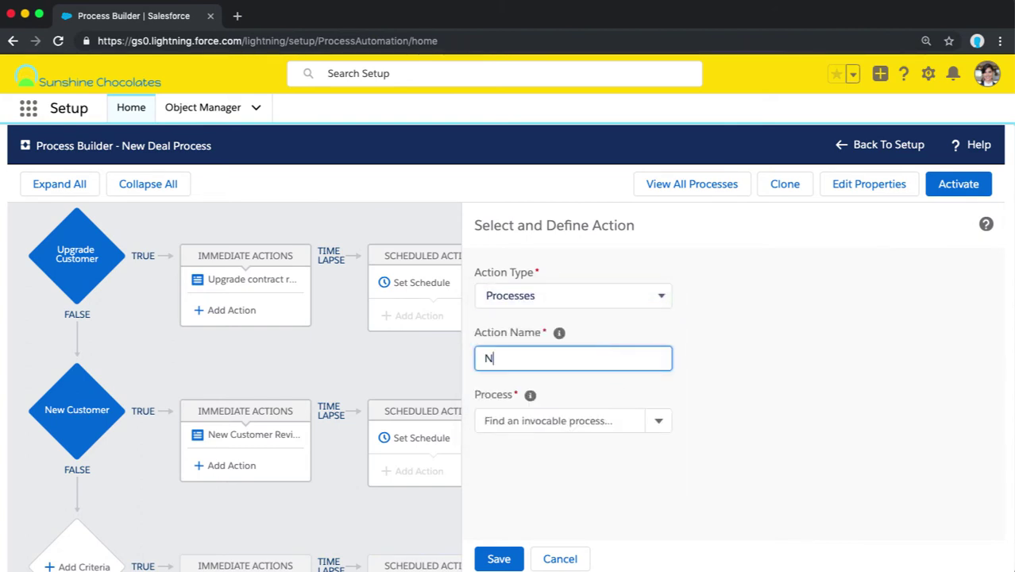
pyautogui.write('New deal process')
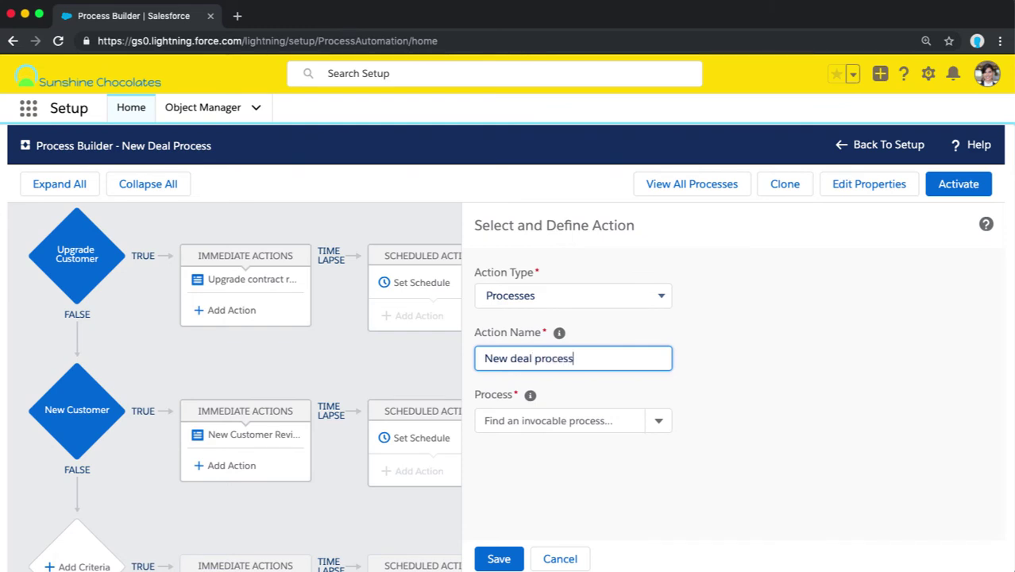
# Make the Upgrade Customer action invoke New Opportunity Followup with SObject set to the triggering Opportunity record, save it, and expand the immediate actions
pyautogui.click(658, 421)
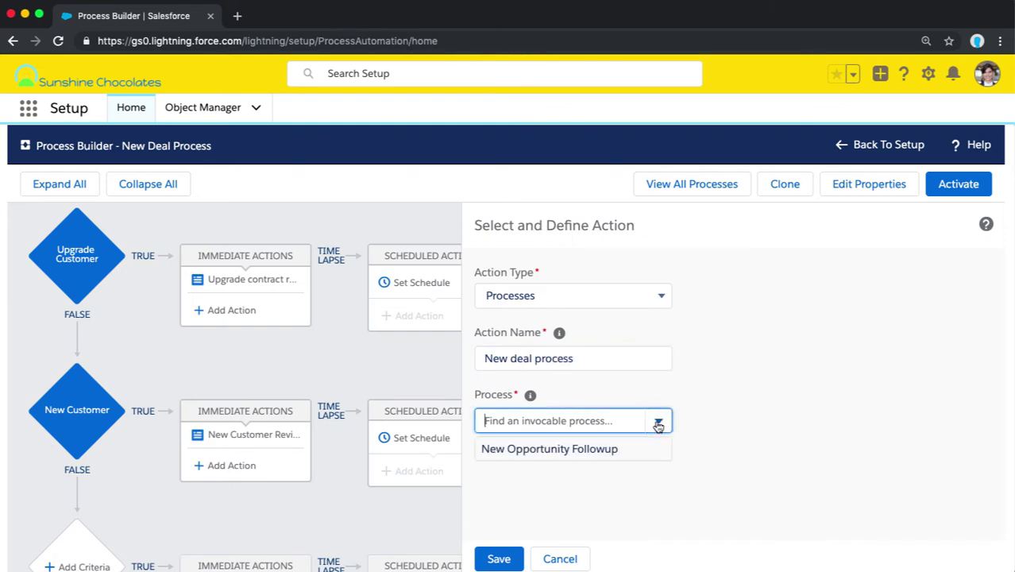
pyautogui.click(592, 450)
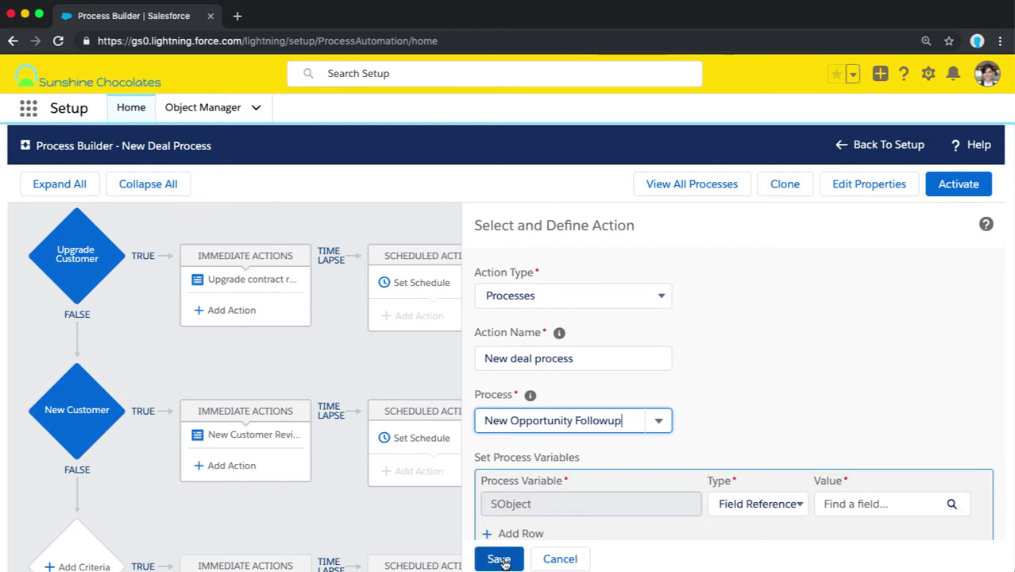
pyautogui.scroll(-1, 691, 425)
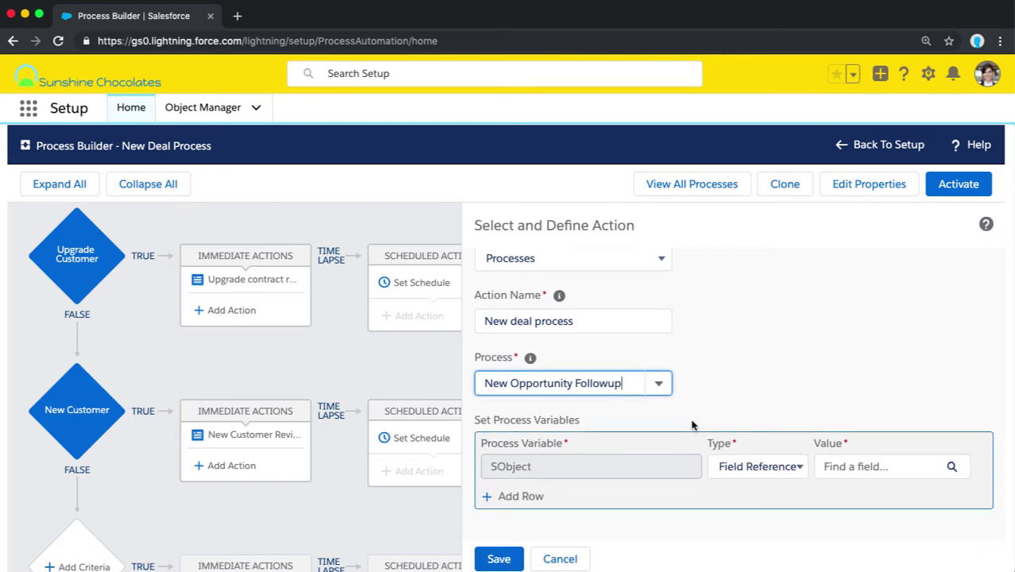
pyautogui.click(843, 466)
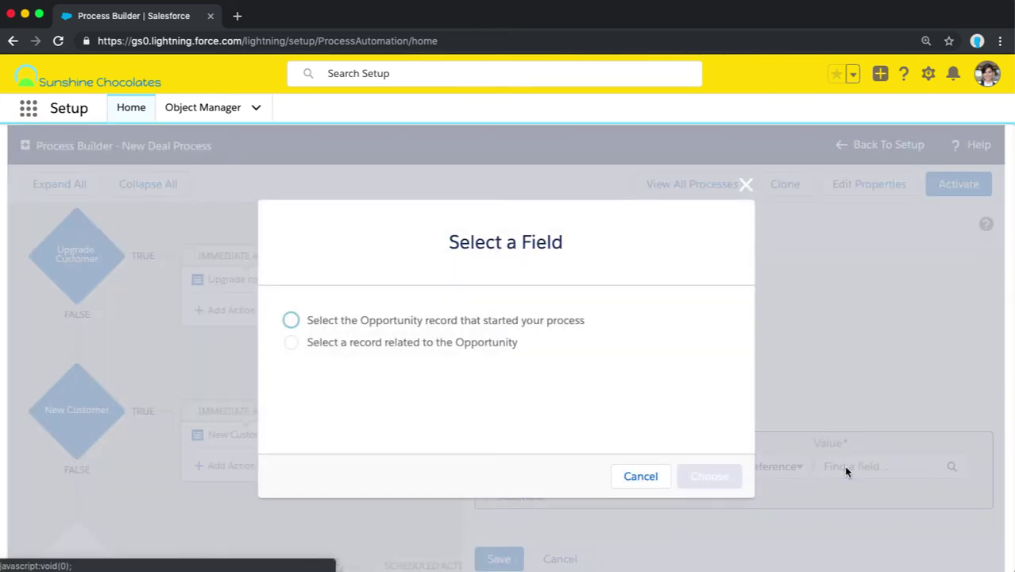
pyautogui.click(290, 320)
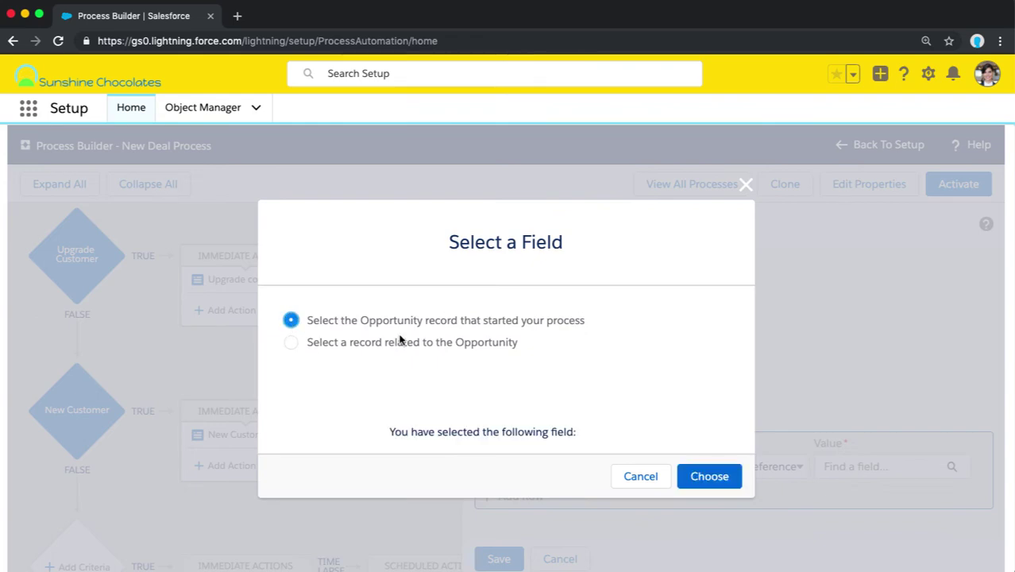
pyautogui.click(708, 477)
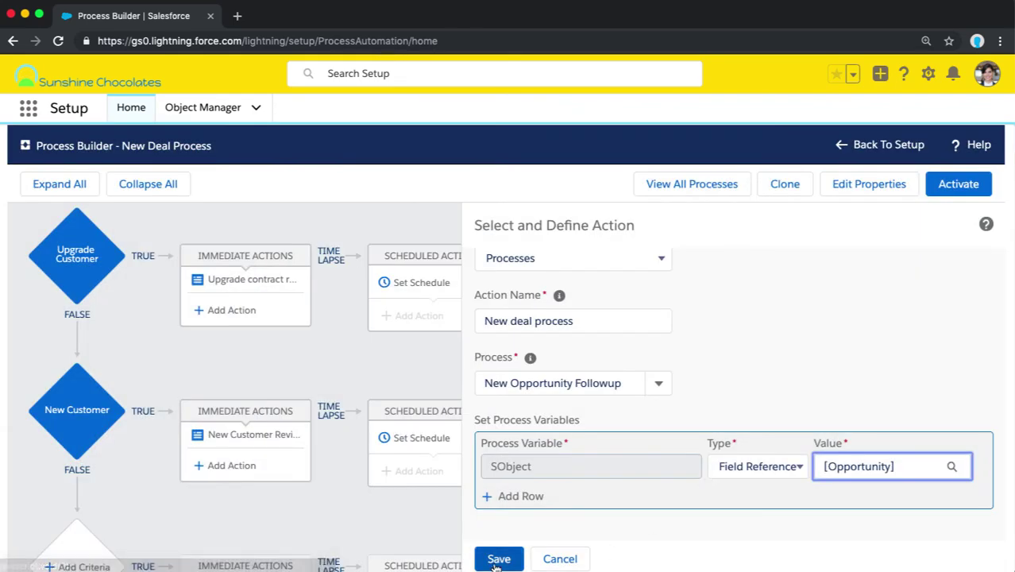
pyautogui.click(499, 559)
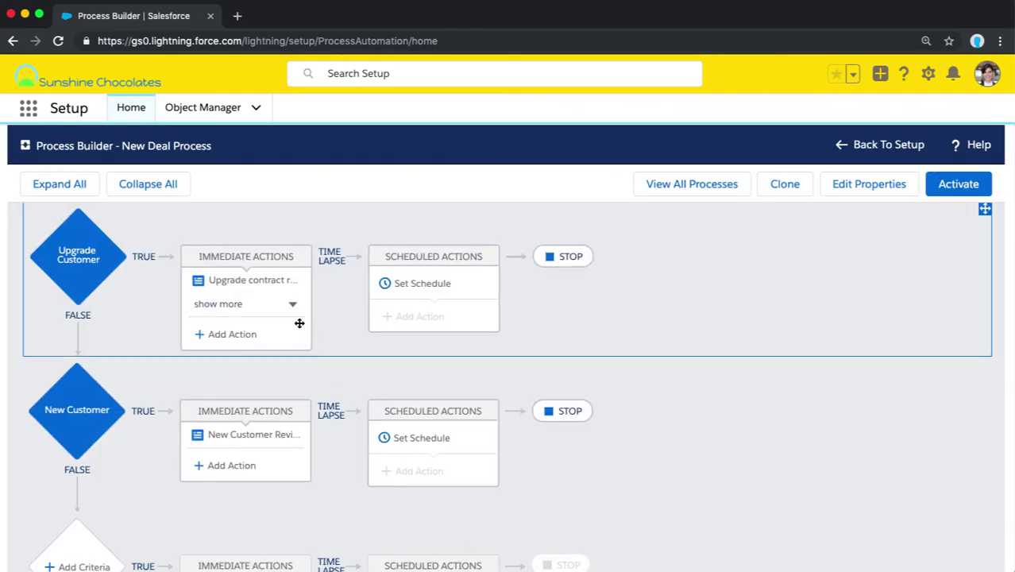
pyautogui.click(293, 309)
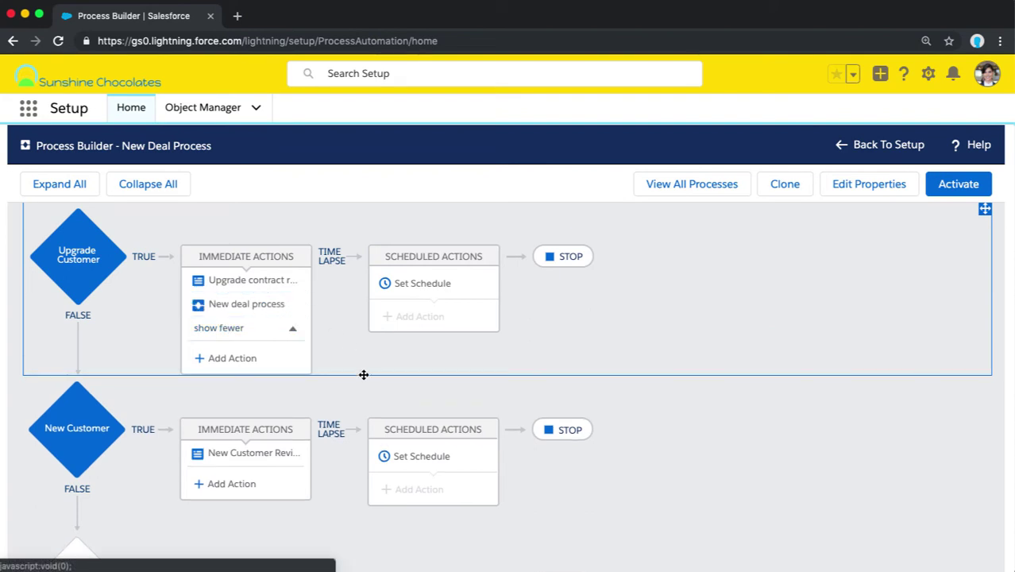
# Add an immediate Processes action named "new deal process" to the New Customer criteria
pyautogui.click(227, 469)
pyautogui.click(663, 297)
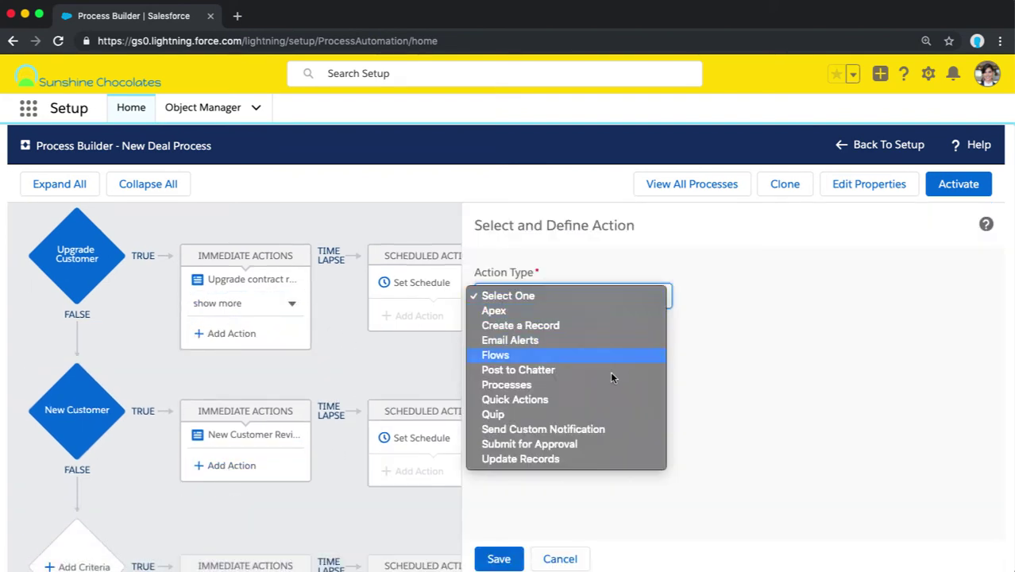
pyautogui.click(602, 387)
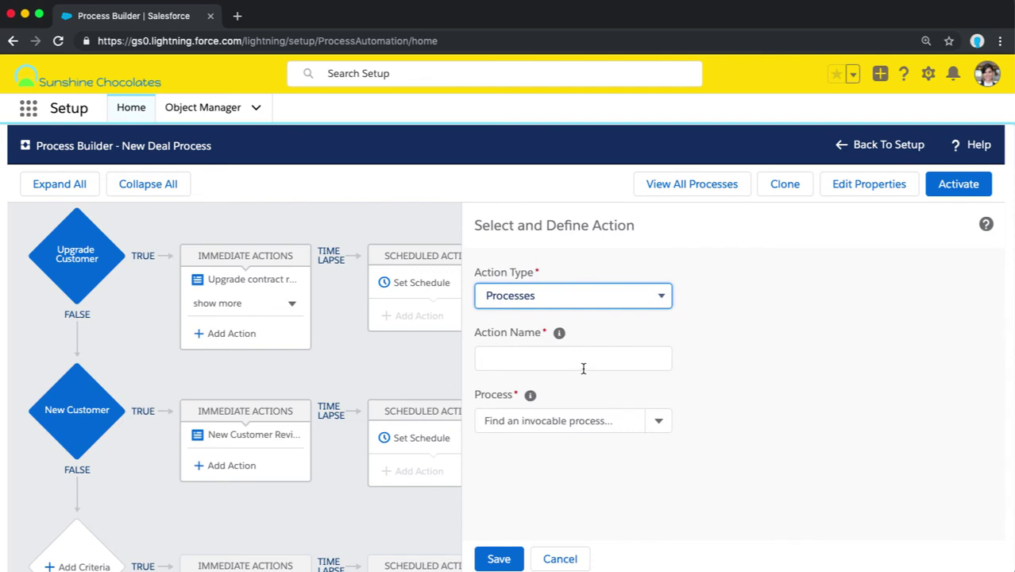
pyautogui.click(578, 359)
pyautogui.write('new deal proc')
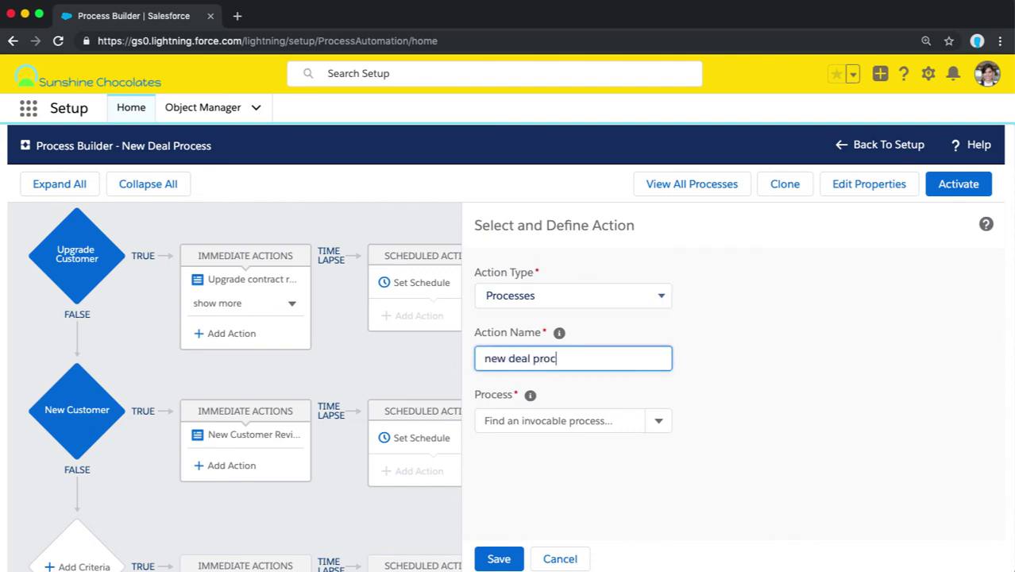
pyautogui.write('sess')
# Make the New Customer action invoke New Opportunity Followup with SObject set to the Opportunity record that started the process, and save it
pyautogui.click(659, 423)
pyautogui.click(595, 451)
pyautogui.scroll(-1, 596, 456)
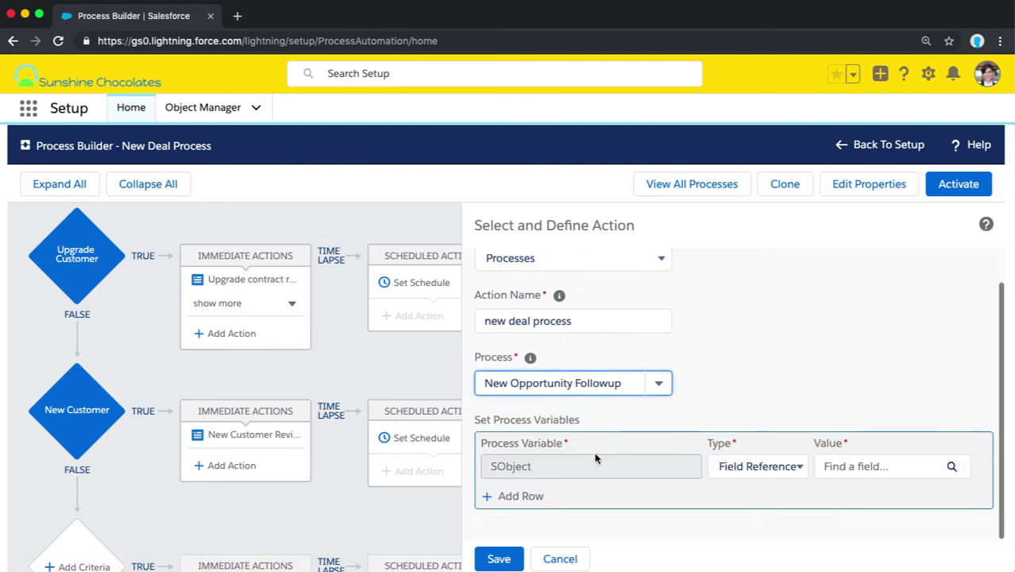
pyautogui.click(826, 466)
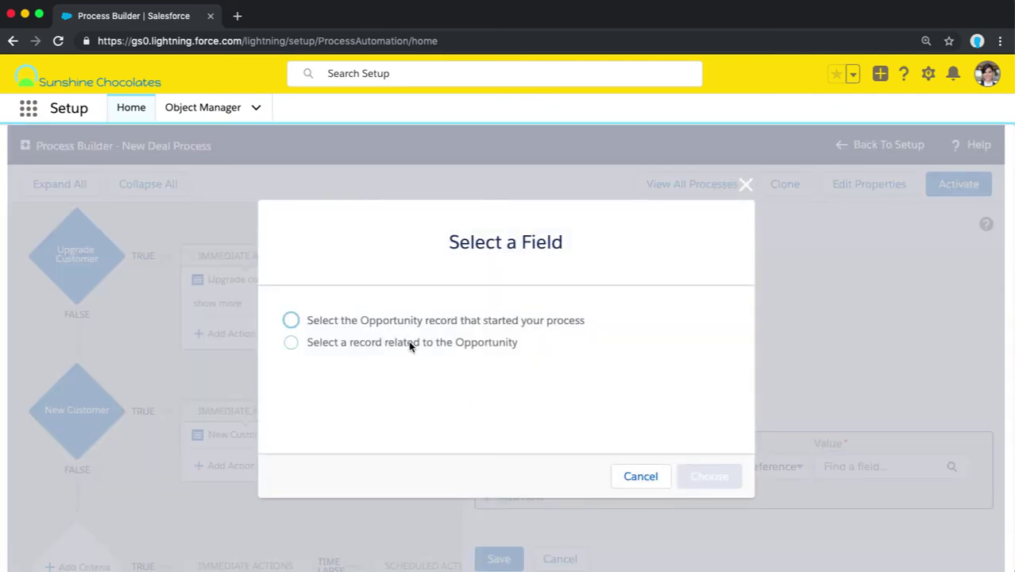
pyautogui.click(408, 320)
pyautogui.click(720, 480)
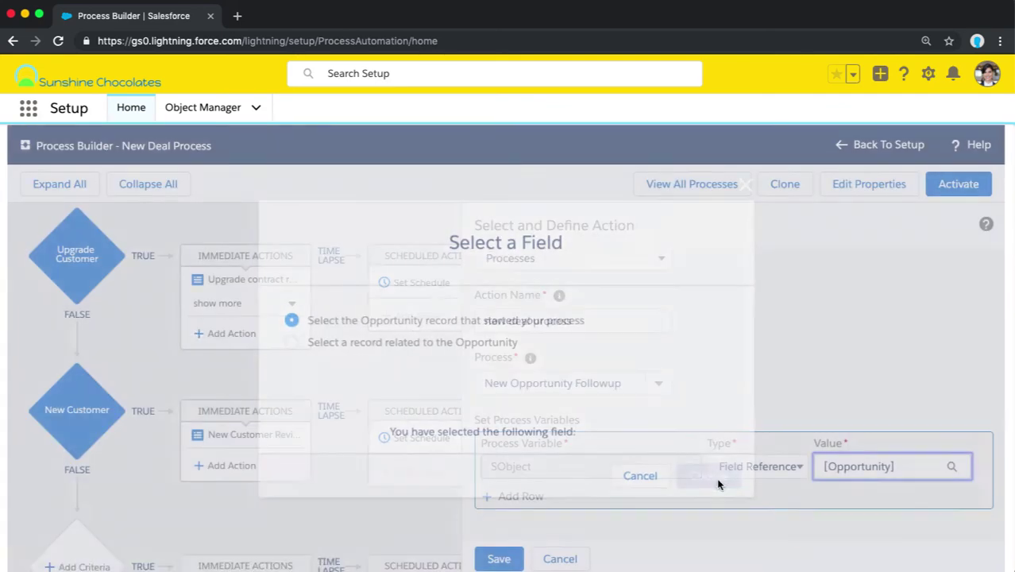
pyautogui.click(497, 560)
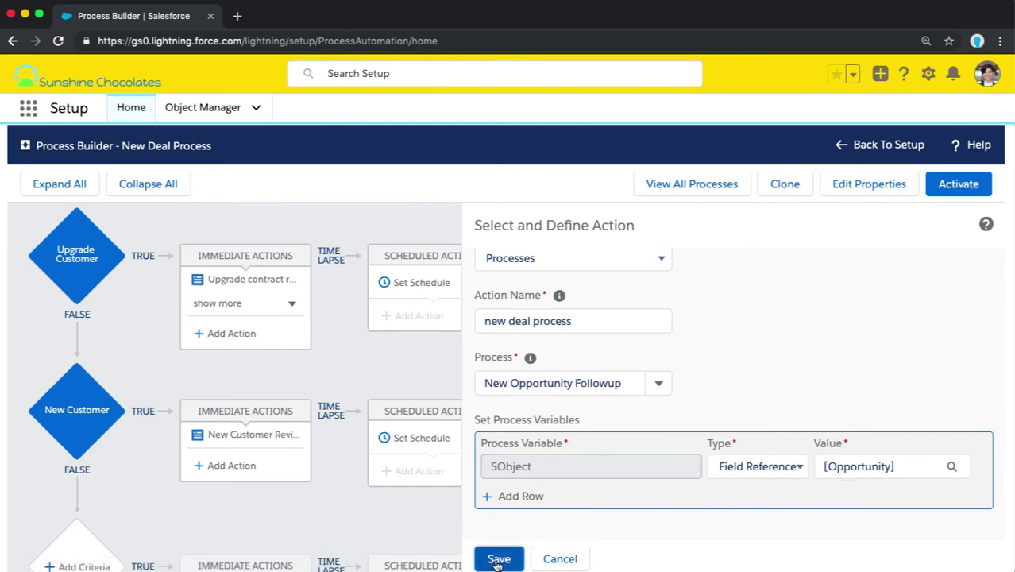